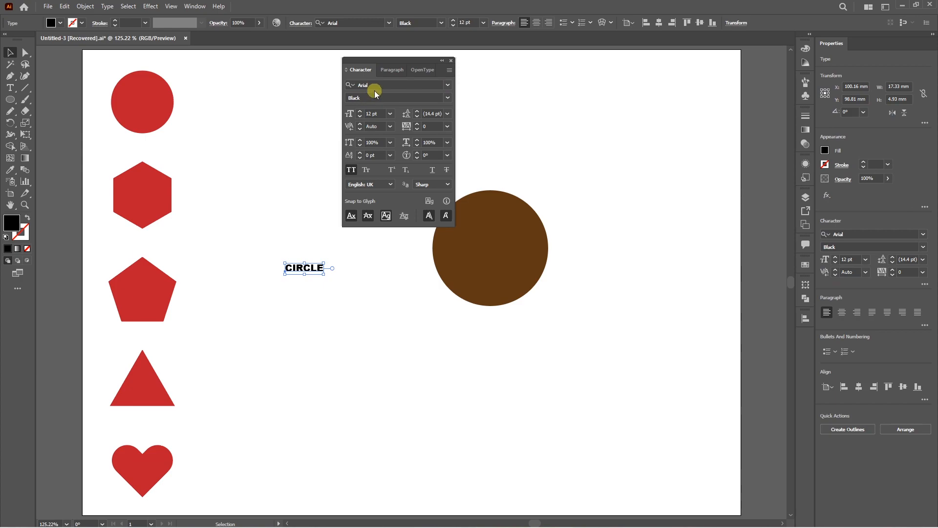
- Bring the brown circle in front of the CIRCLE text in the stacking order and move it back beside the text
left_click(450, 61)
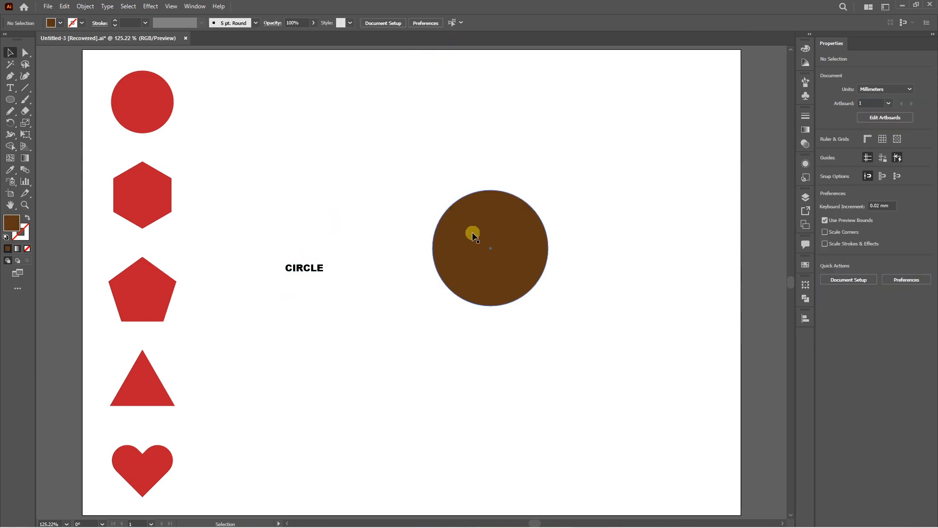
left_click_drag(473, 254, 314, 251)
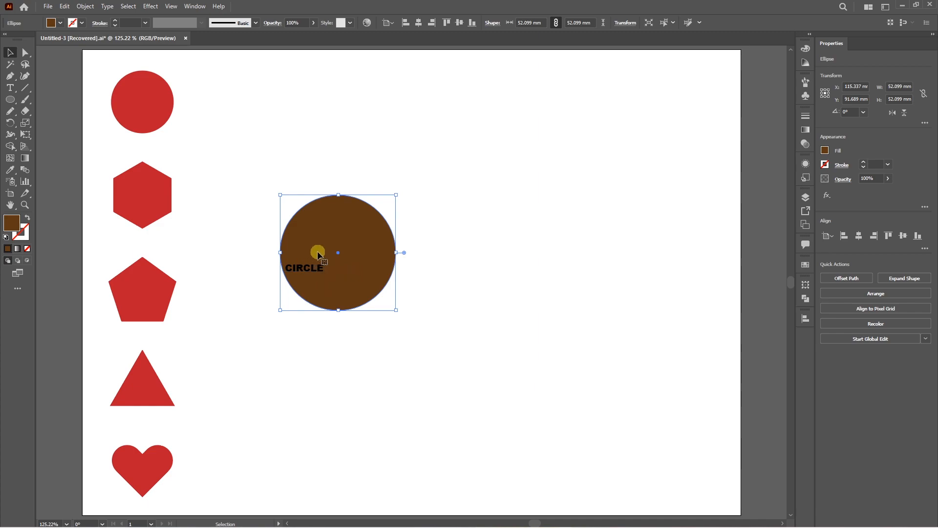
right_click(362, 246)
mouse_move(417, 478)
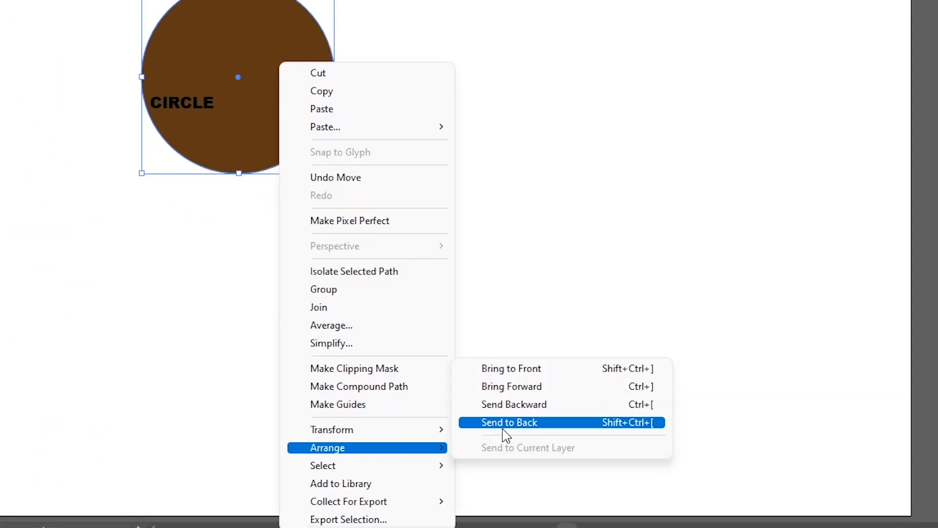
left_click(527, 369)
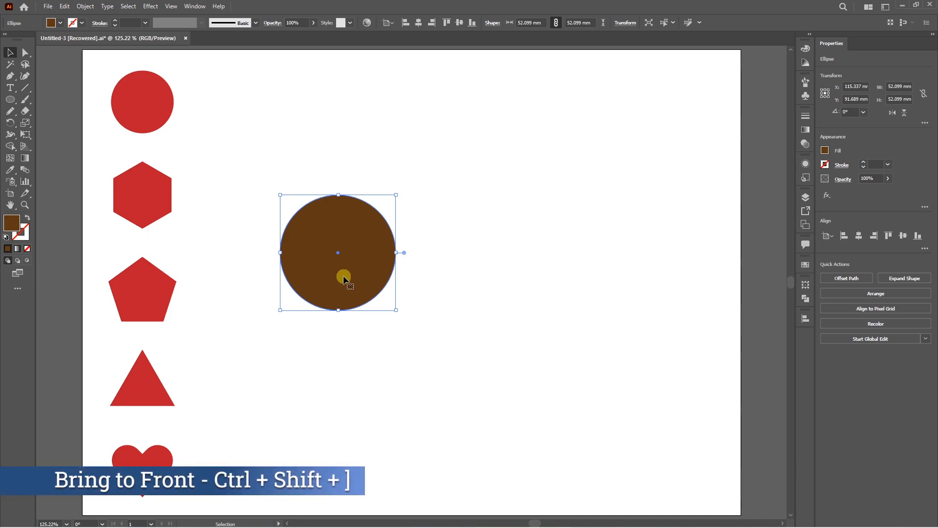
left_click_drag(335, 275, 476, 269)
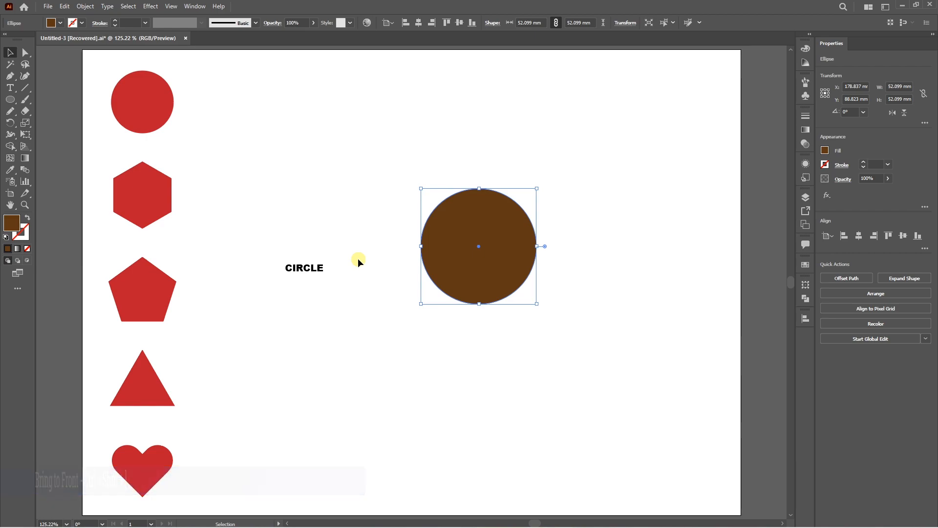
- Warp the CIRCLE text into the brown circle's shape with Envelope Distort, using the circle as the top object
left_click_drag(298, 212, 481, 313)
left_click(85, 6)
mouse_move(141, 299)
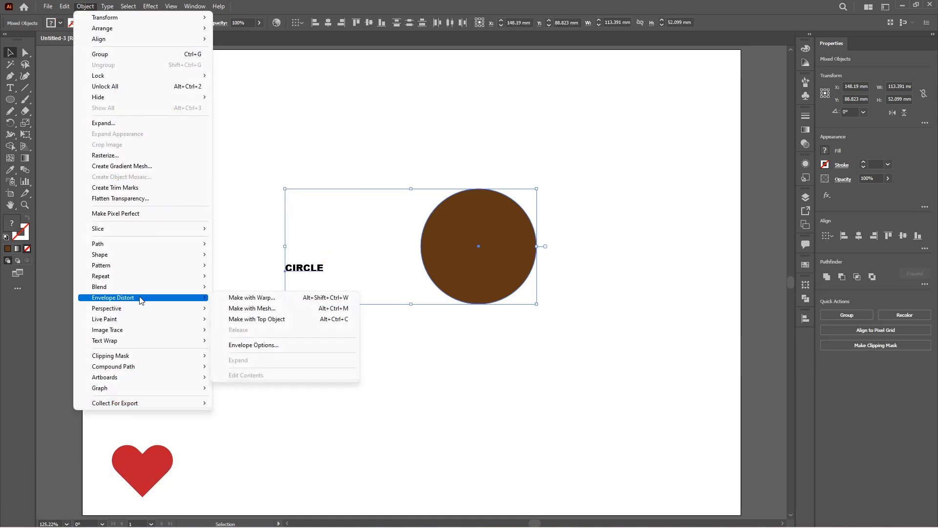
left_click(286, 320)
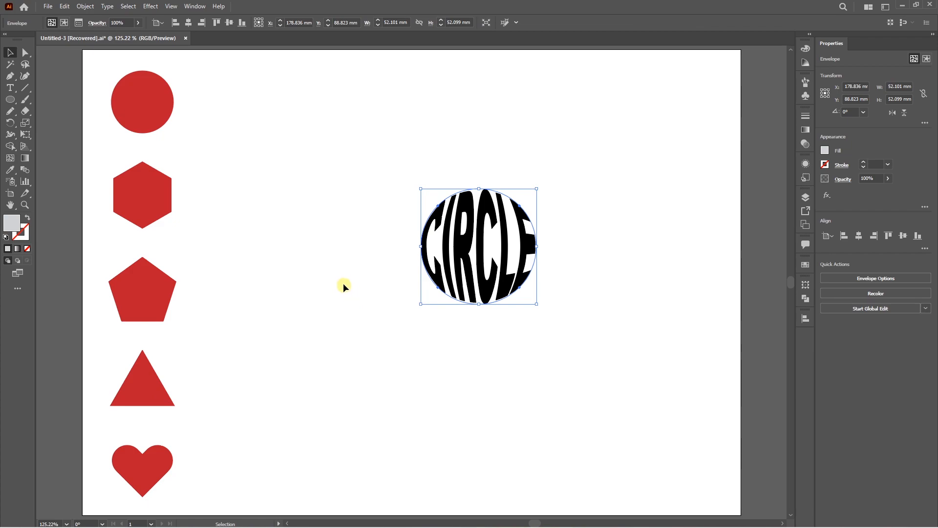
left_click(575, 260)
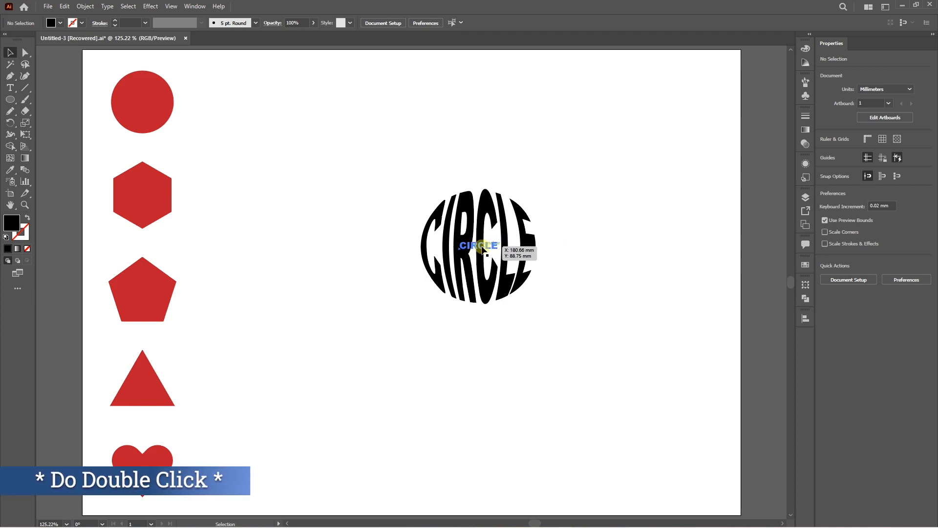
- Recolor the circle-shaped CIRCLE text with the green swatch
left_click(478, 249)
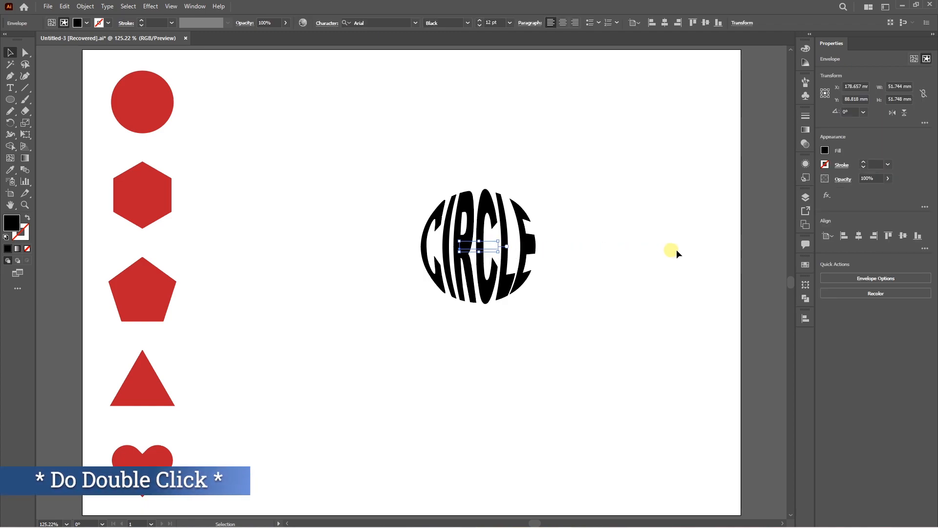
left_click(806, 266)
left_click(724, 292)
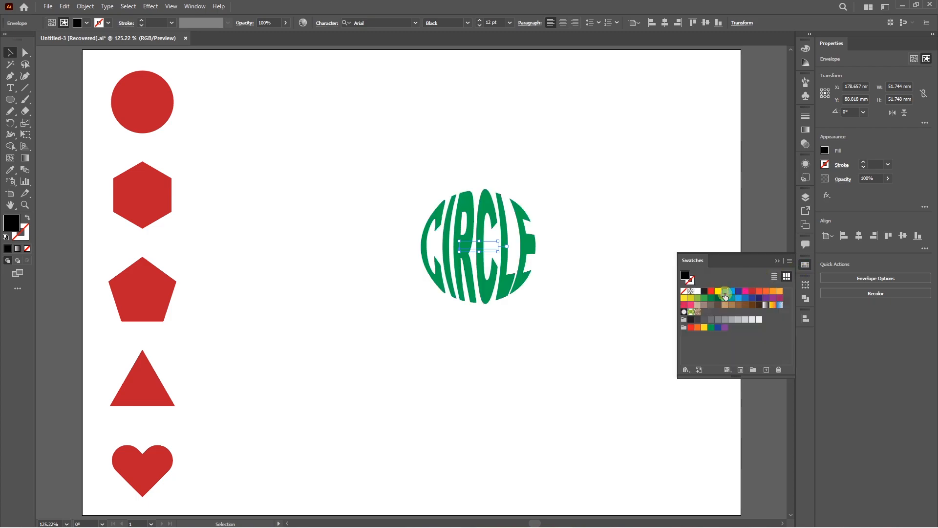
left_click(631, 268)
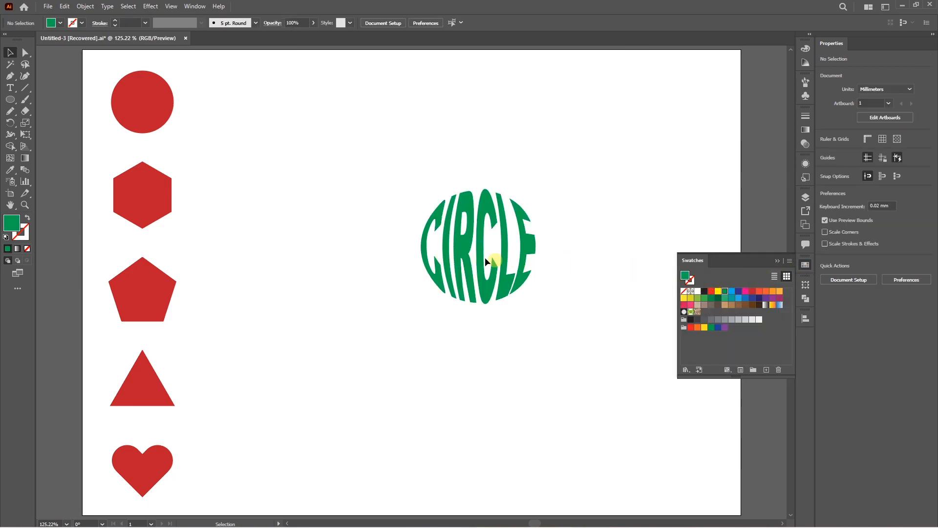
- Isolate the CIRCLE envelope, open its text for editing and color the letter R dark red
double_click(475, 248)
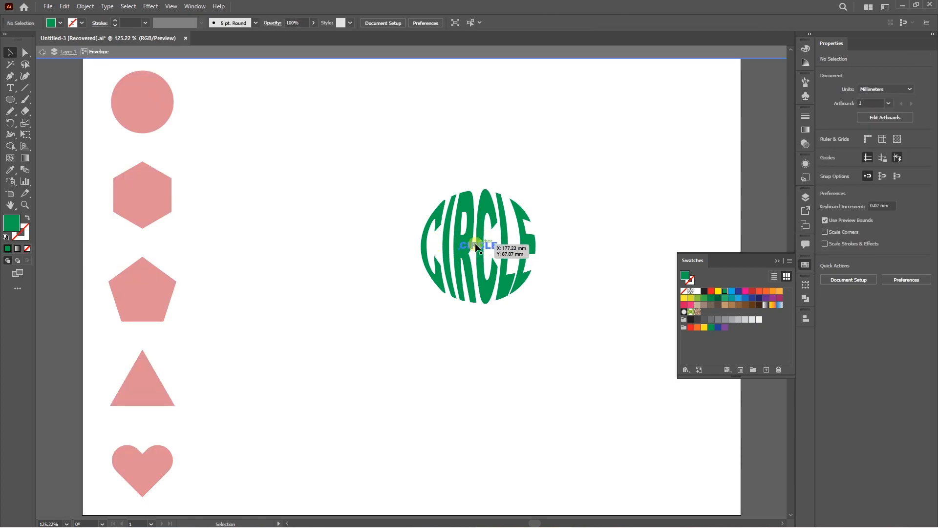
double_click(475, 242)
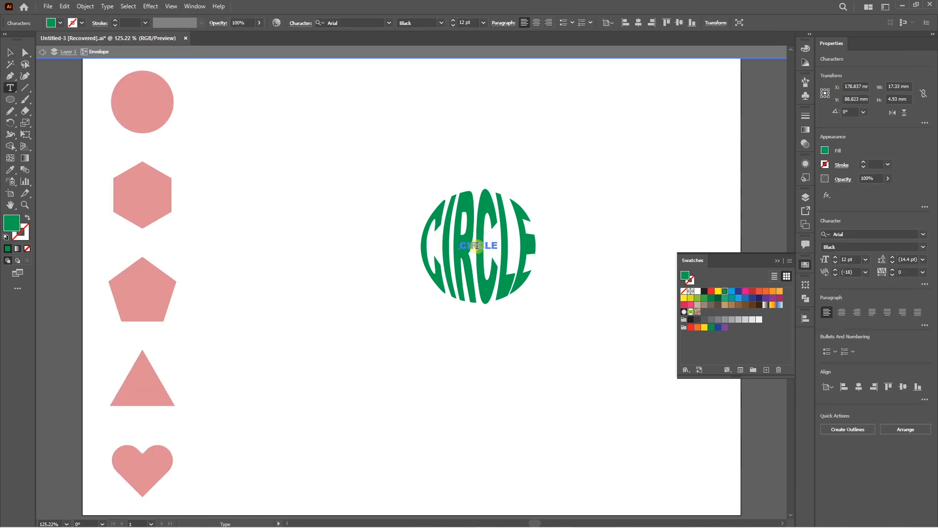
scroll(476, 245, "up", 6)
left_click_drag(478, 242, 442, 238)
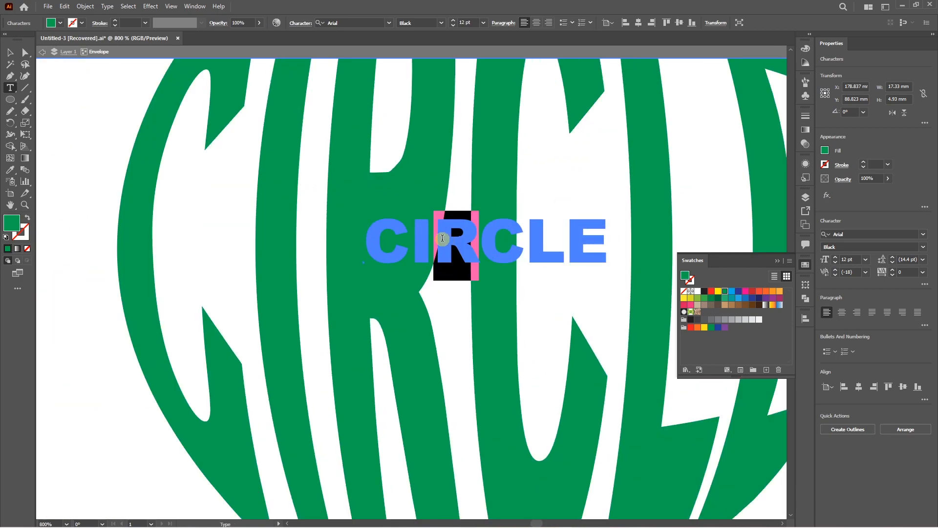
scroll(442, 238, "down", 2)
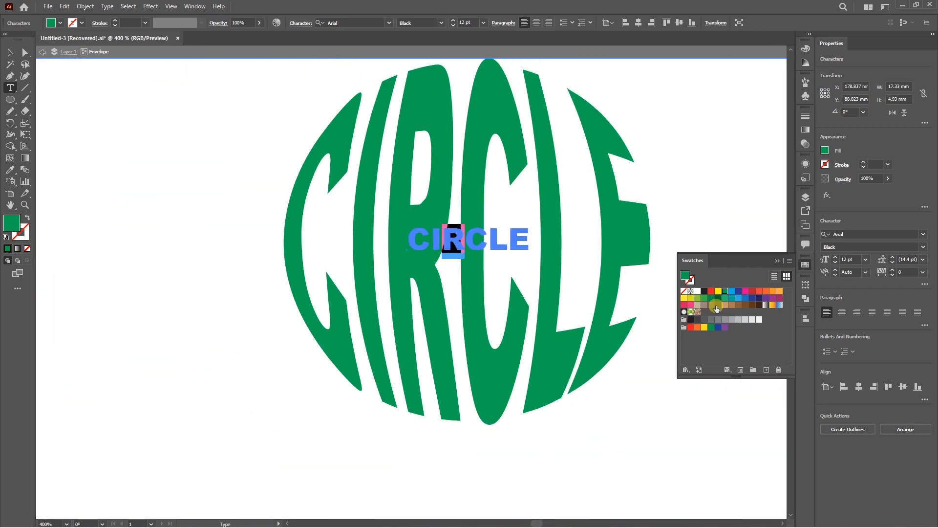
left_click(752, 291)
- Color the second C of CIRCLE orange, the L pink-red and the E dark brown
left_click_drag(487, 239, 465, 240)
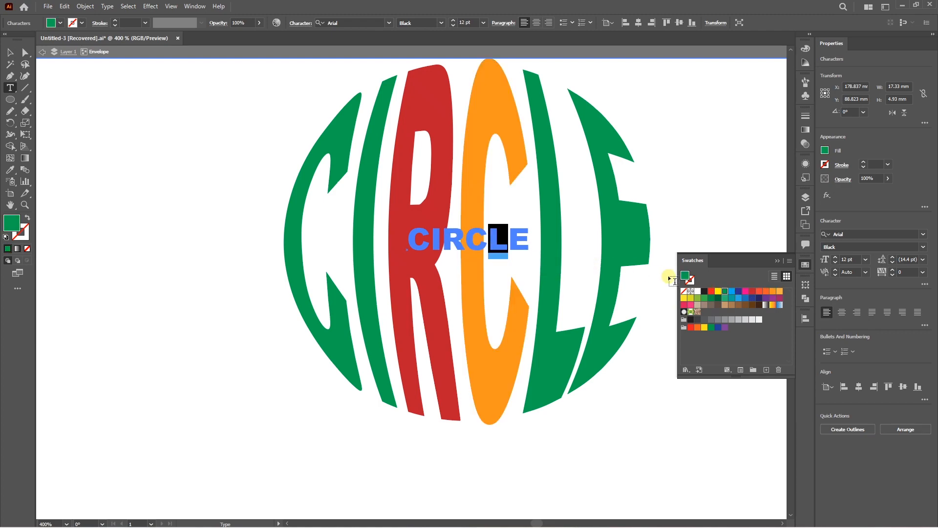
left_click(746, 290)
left_click_drag(529, 240, 510, 239)
left_click(760, 304)
left_click_drag(433, 240, 408, 239)
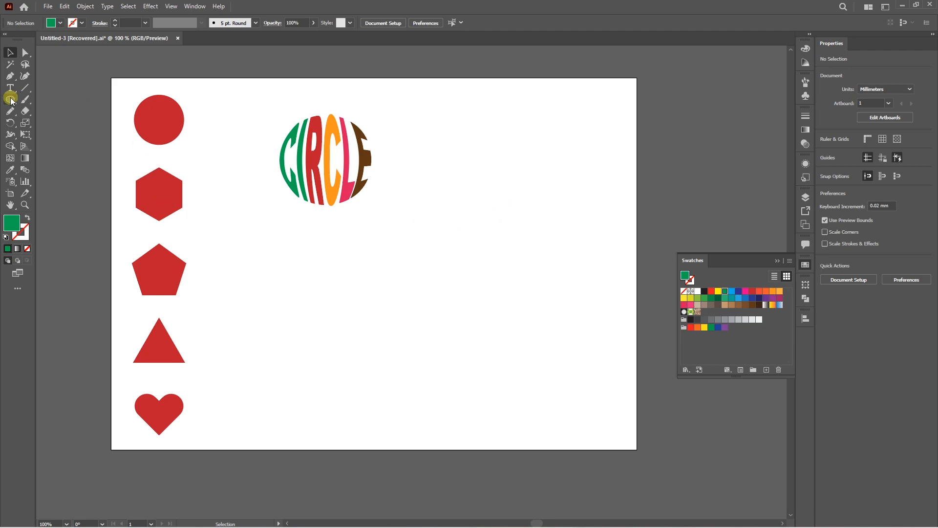
- Create a six-sided polygon with a 20 mm radius in the empty area beside the CIRCLE artwork
left_click_drag(10, 100, 55, 131)
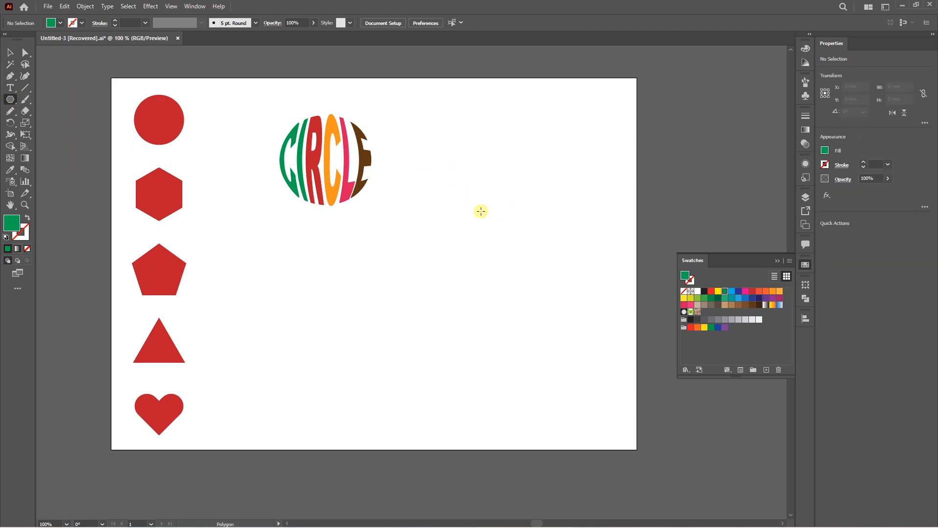
left_click(480, 211)
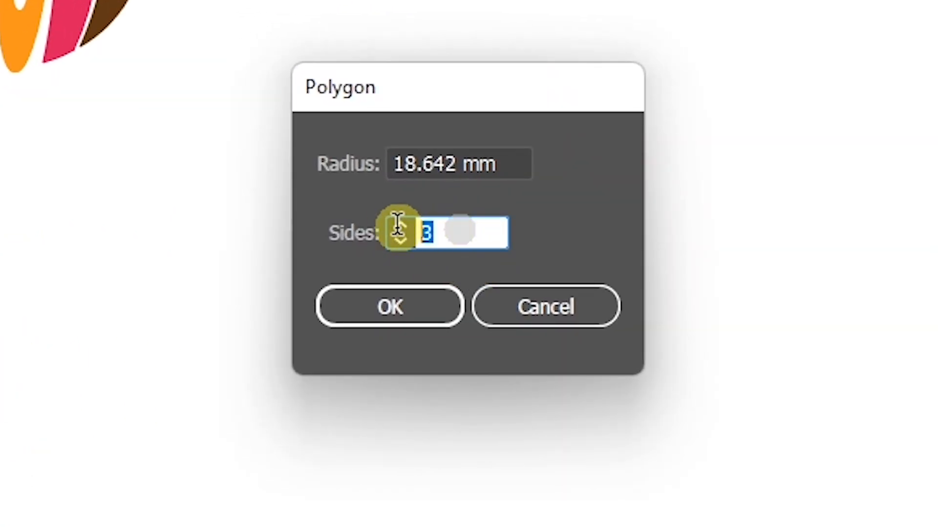
type("6")
key("shift+Tab")
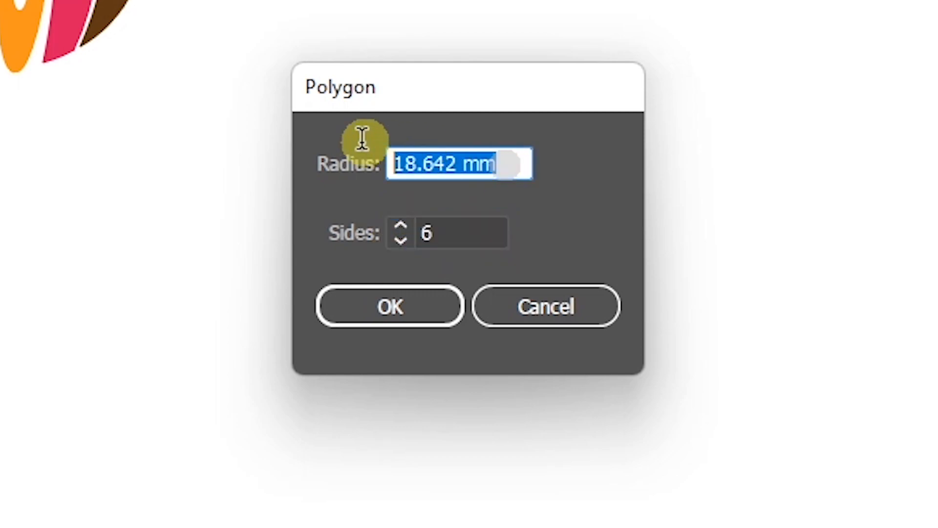
type("20")
key("Return")
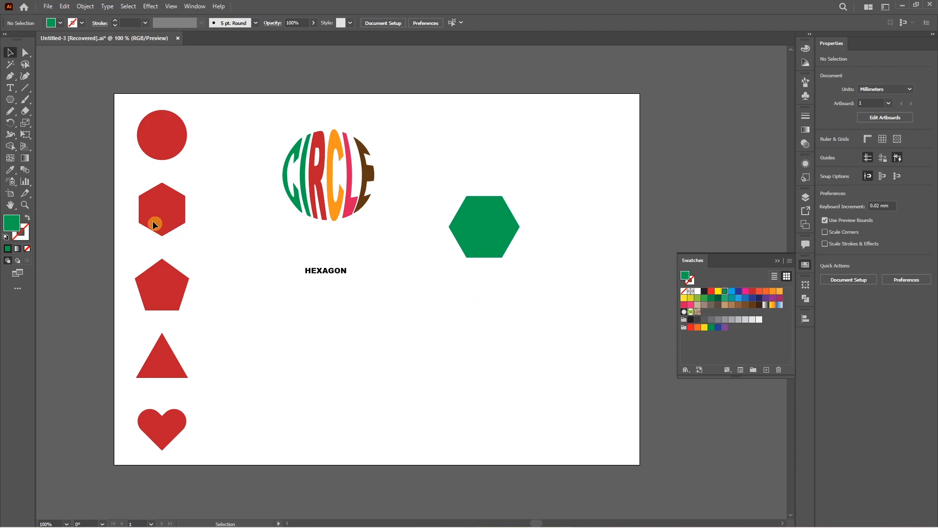
- Try to warp the HEXAGON text into the unrotated green hexagon with an envelope made from the top object
left_click(476, 235)
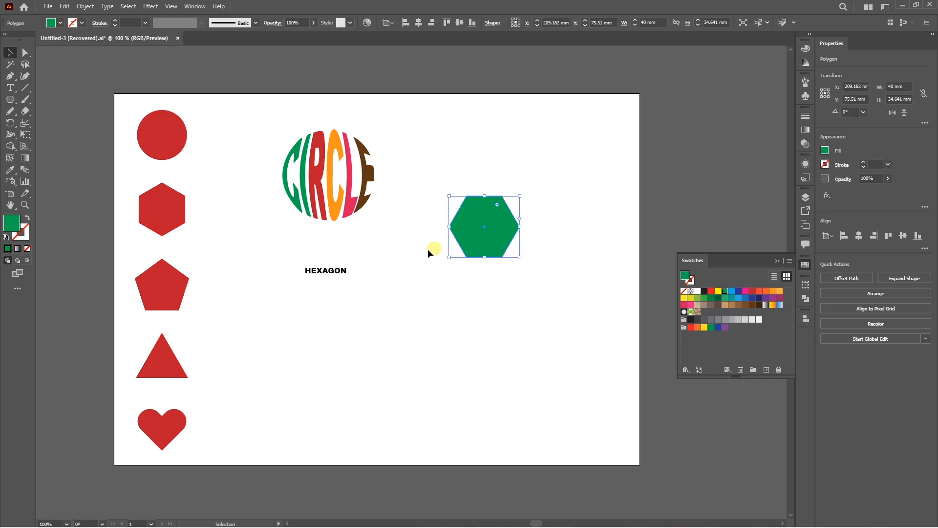
left_click(328, 271, "shift")
key("ctrl+alt+c")
left_click(327, 271)
scroll(482, 210, "up", 3, "alt")
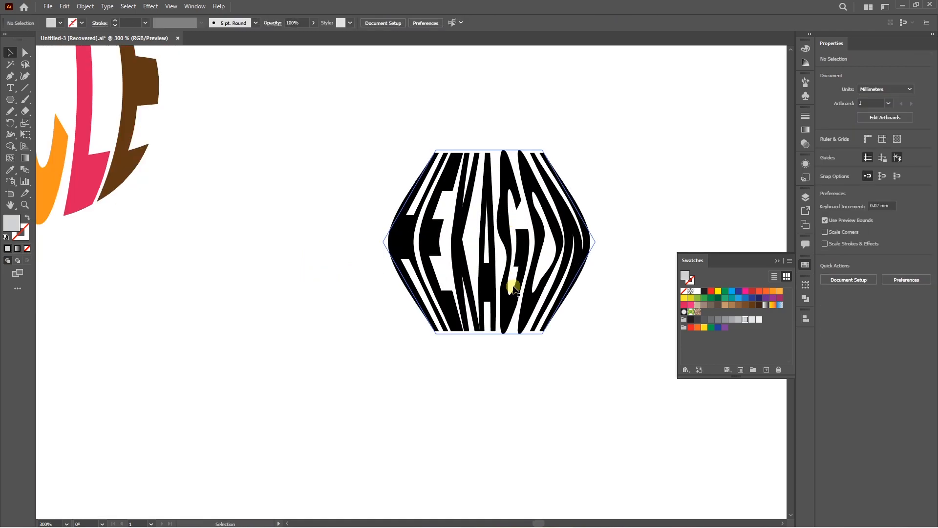
key("ctrl+1")
key("ctrl+z")
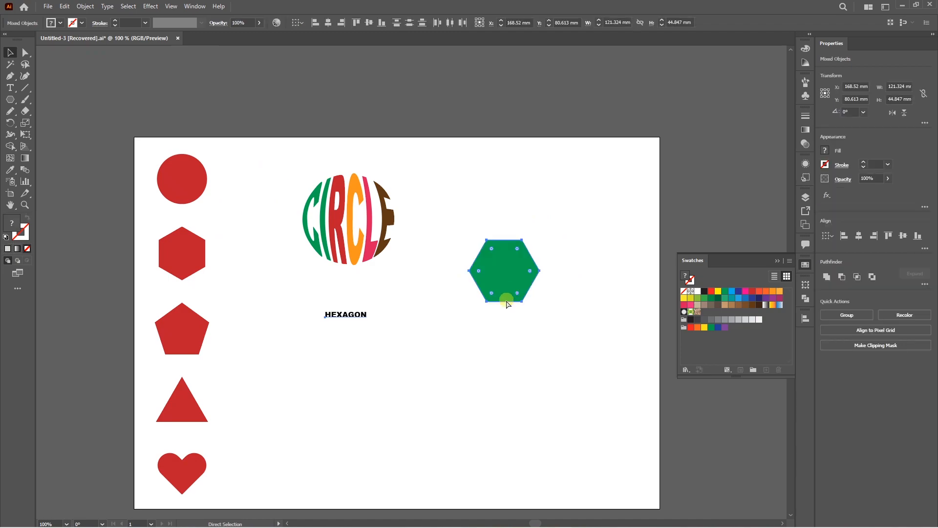
- Rotate the green hexagon 90° so it points upward and warp the HEXAGON text into its shape with a top-object envelope
left_click(508, 295)
left_click_drag(544, 233, 487, 220)
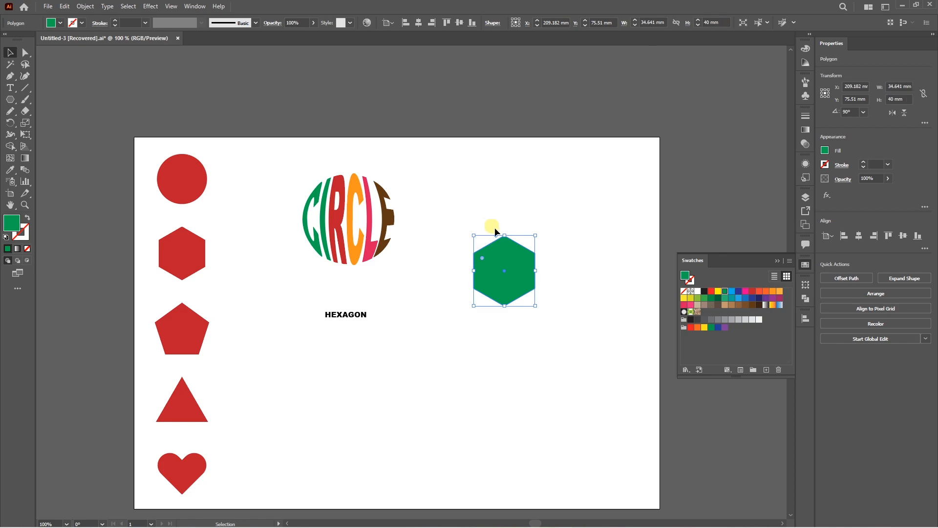
left_click(351, 316, "shift")
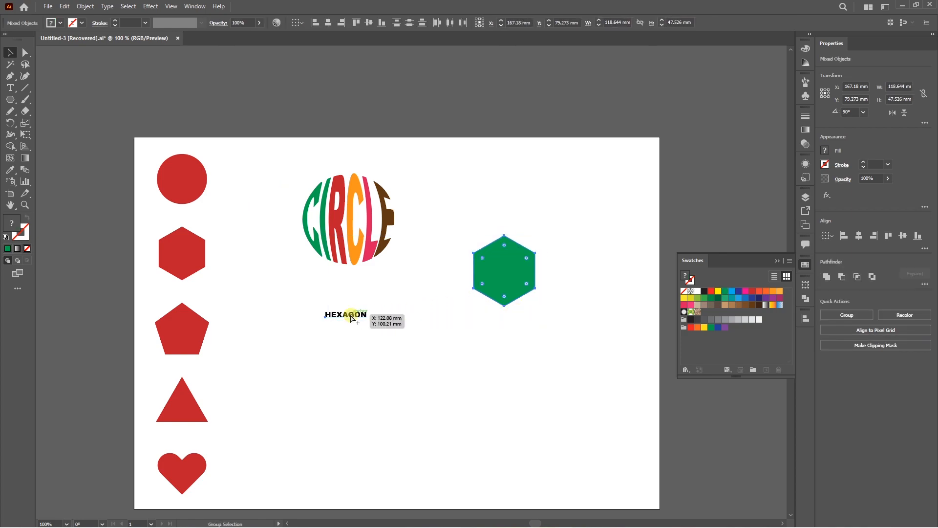
key("ctrl+alt+c")
left_click(449, 295)
scroll(508, 274, "up", 2)
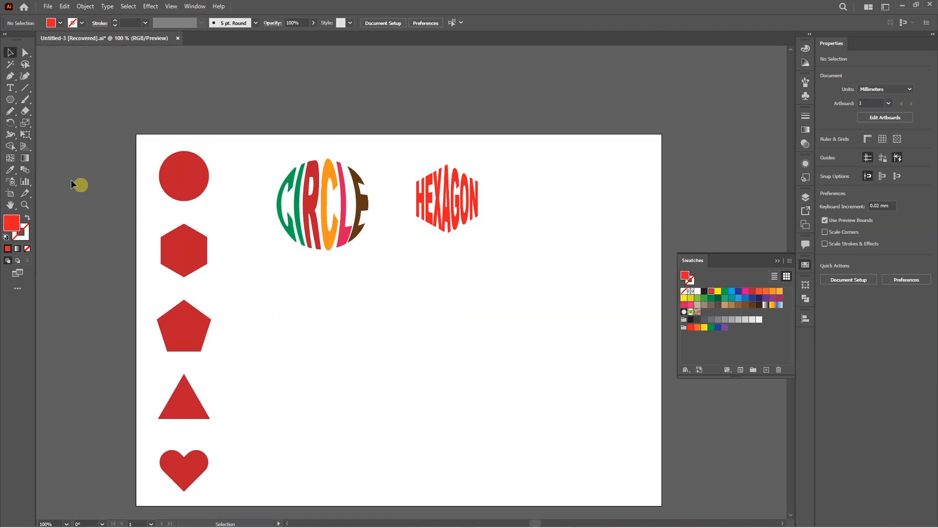
- Create a five-sided polygon with a 20 mm radius below the HEXAGON artwork
left_click(9, 99)
left_click(449, 325)
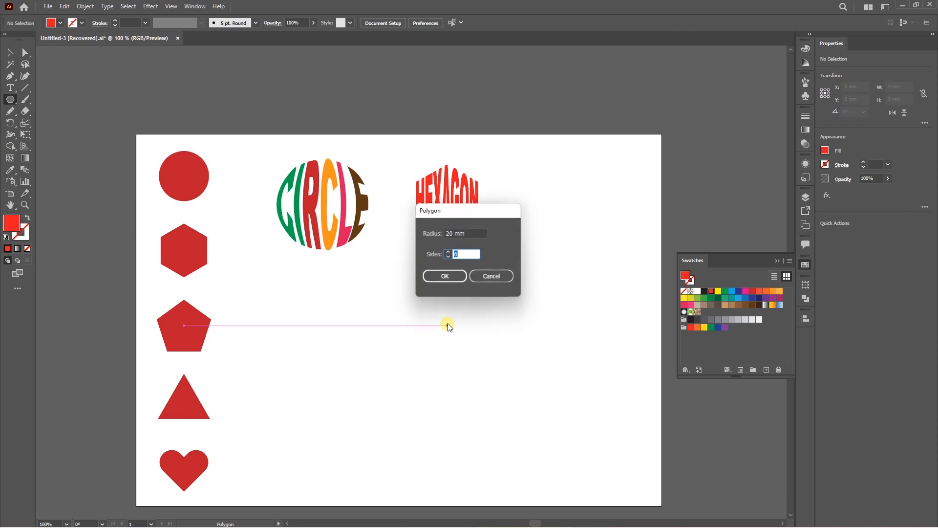
left_click(447, 254)
key("Return")
left_click(380, 336)
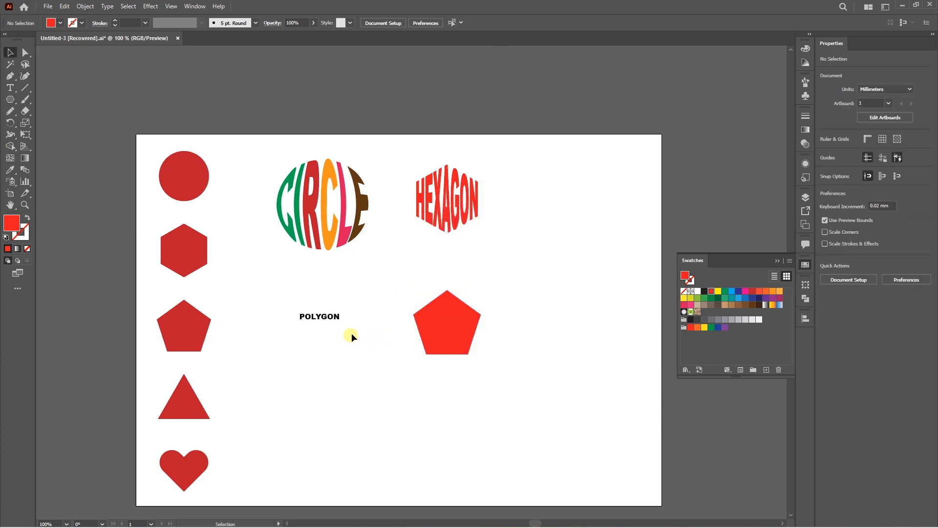
- Warp the POLYGON text into the red pentagon's shape with an envelope made from the top object
left_click(437, 334)
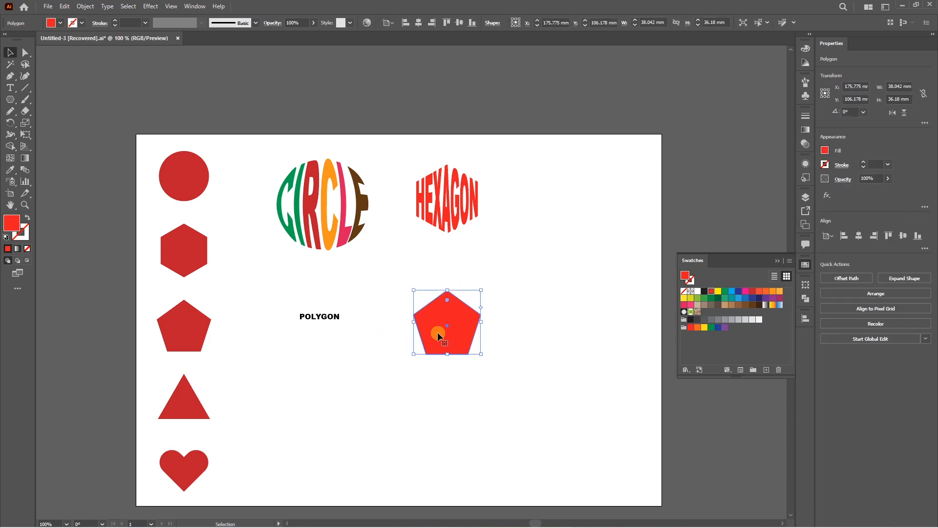
left_click_drag(303, 289, 449, 350)
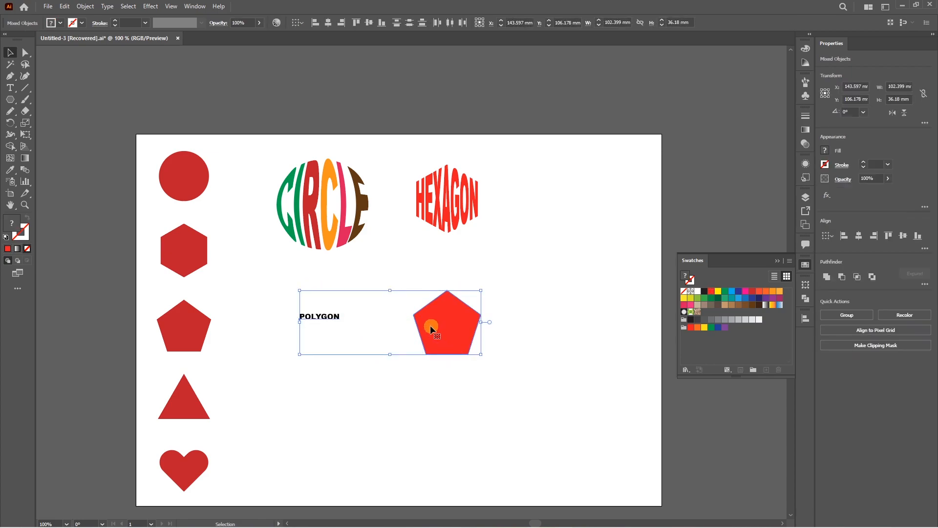
key("ctrl+alt+c")
left_click(499, 325)
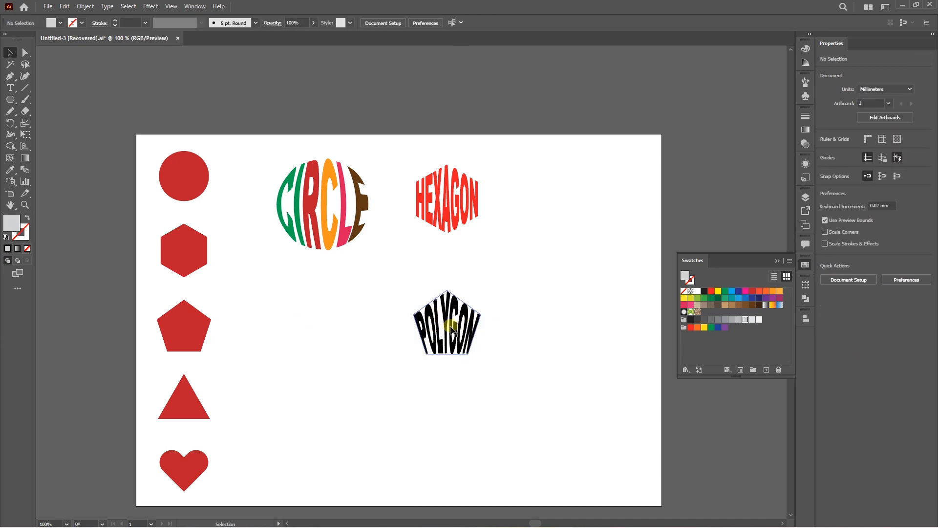
- Open the contents of the POLYGON envelope and recolor its text dark red
left_click(451, 332)
double_click(451, 332)
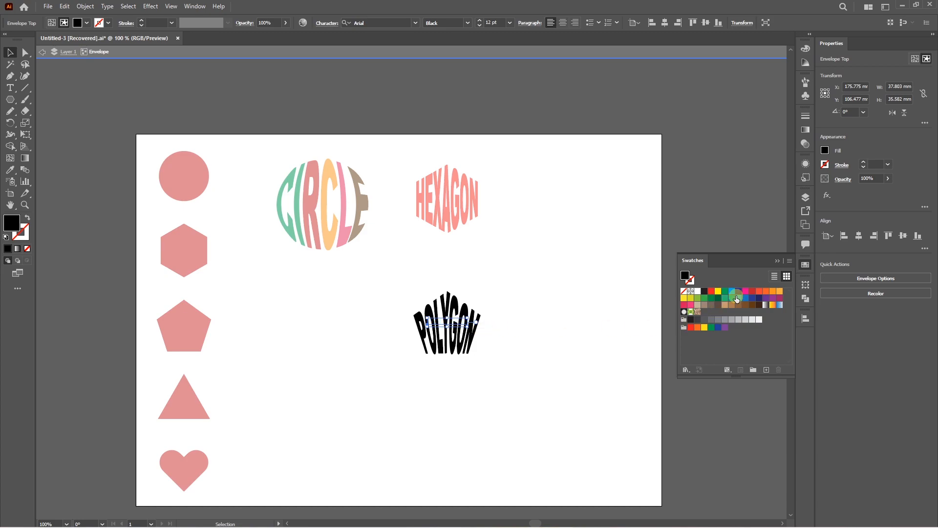
left_click(753, 290)
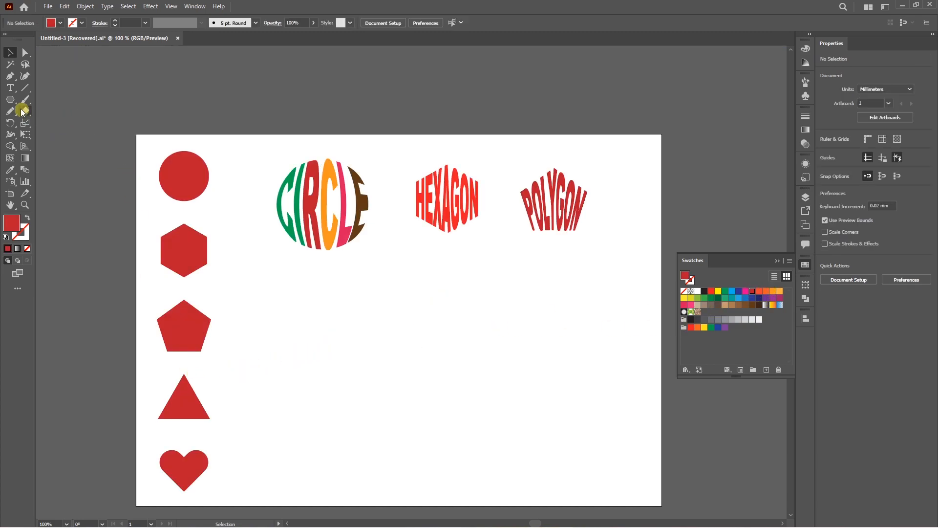
- Create a three-sided polygon with a 20 mm radius below the HEXAGON artwork
left_click_drag(10, 99, 54, 136)
left_click(434, 326)
type("3")
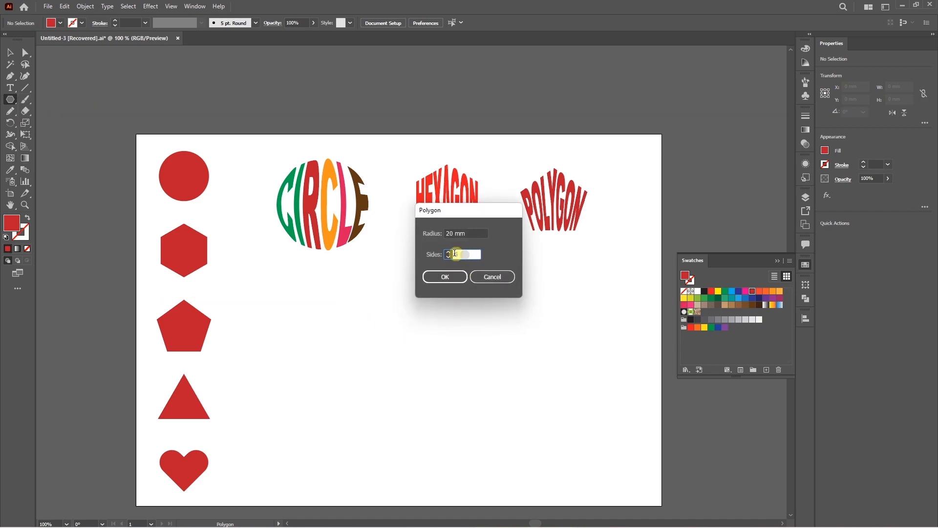
key("Return")
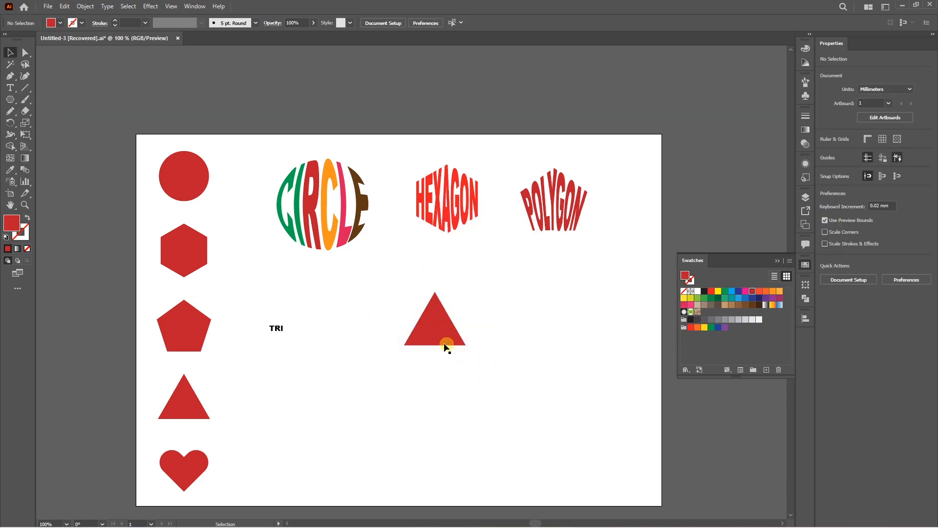
- Warp the TRI text into the red triangle's shape with an envelope made from the top object
left_click_drag(251, 299, 459, 370)
key("ctrl+alt+c")
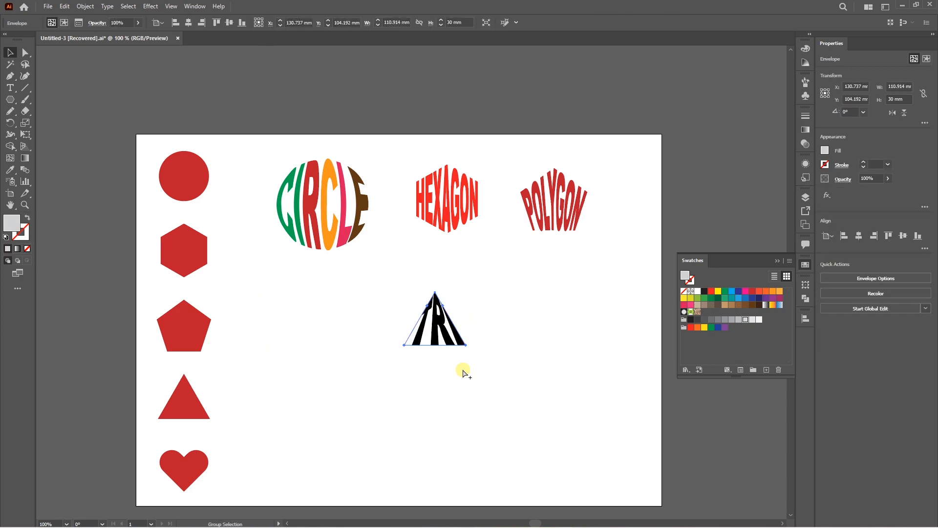
left_click(461, 357)
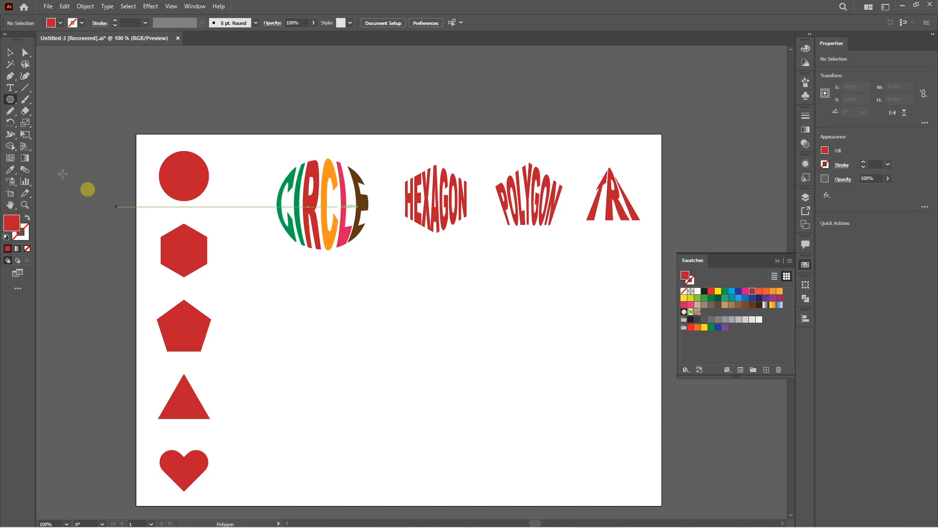
- Draw an upright rectangle about 27.6 by 59.8 mm below the HEXAGON artwork and round its corners to about 13 mm
left_click(9, 99)
left_click(9, 99)
left_click_drag(425, 313, 474, 418)
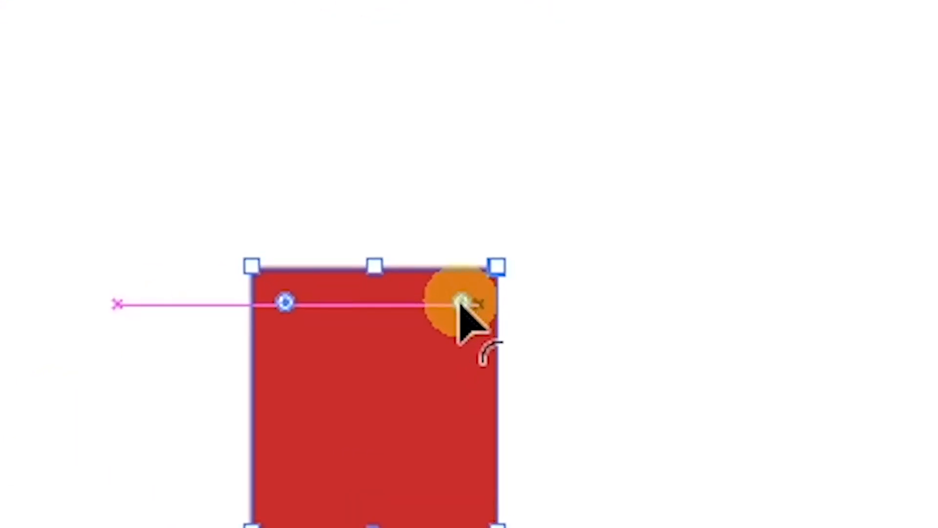
left_click_drag(462, 305, 479, 432)
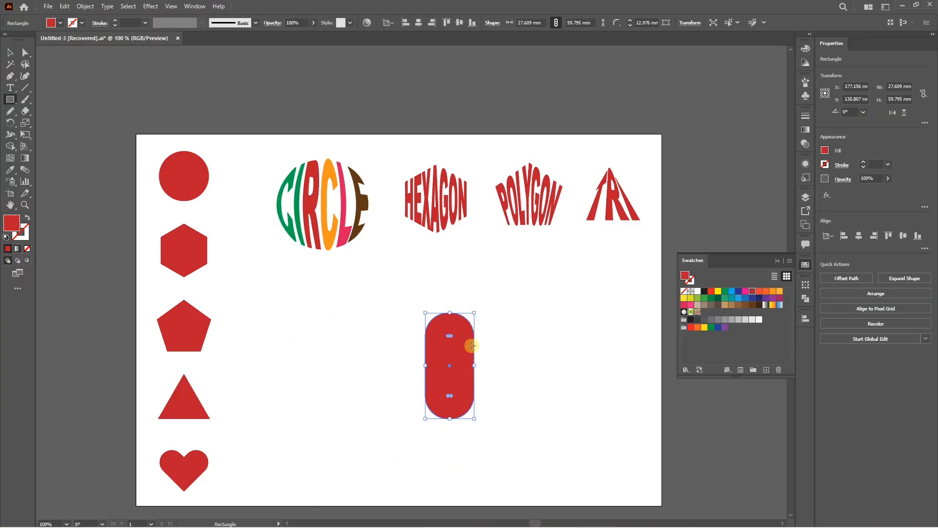
- Rotate the rounded rectangle 45° clockwise and make a copy of it reflected across the horizontal axis
key("v")
left_click_drag(476, 309, 496, 344)
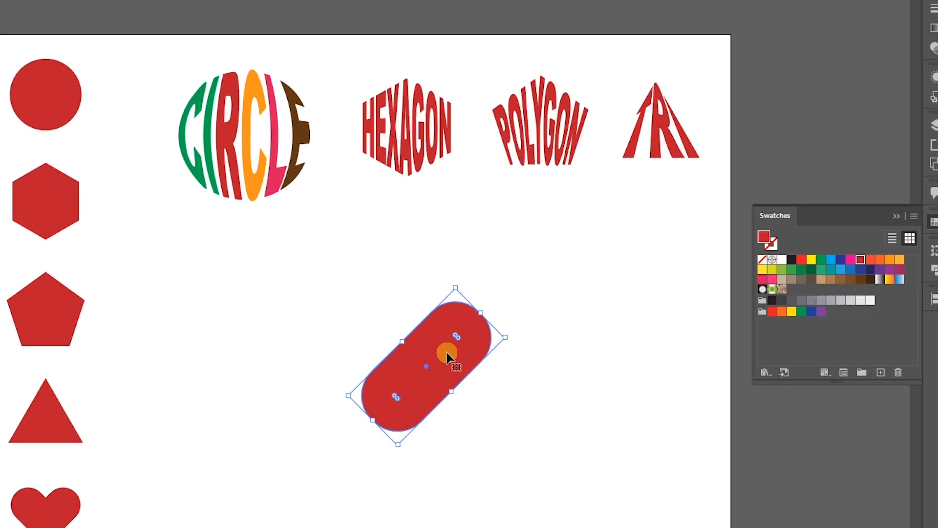
right_click(464, 364)
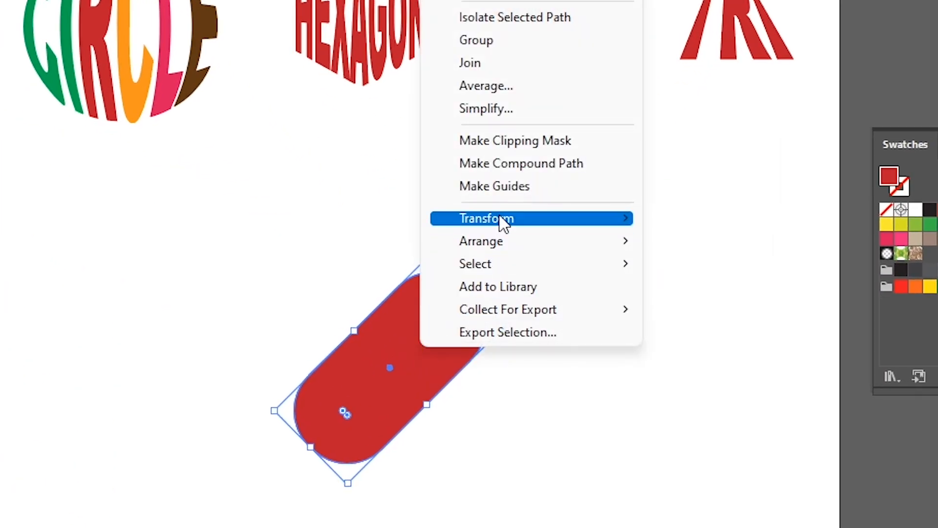
mouse_move(591, 224)
left_click(697, 296)
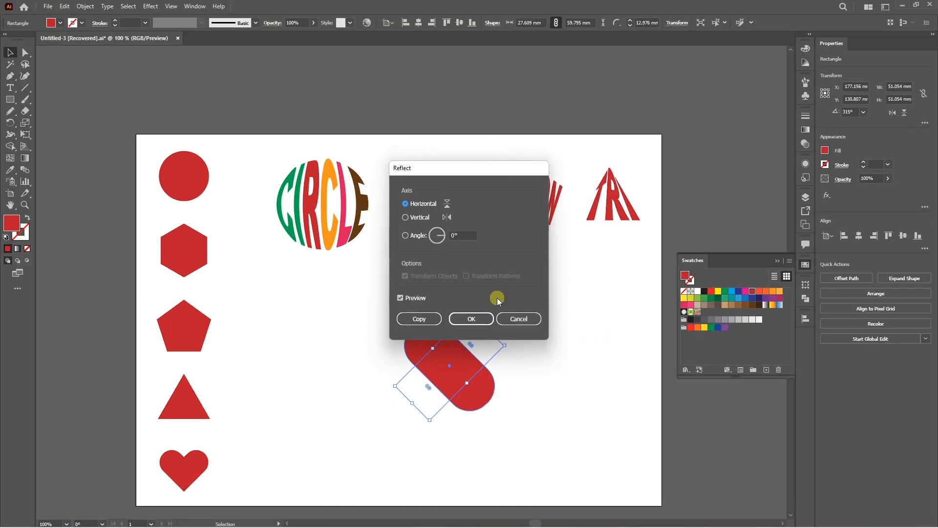
left_click(419, 318)
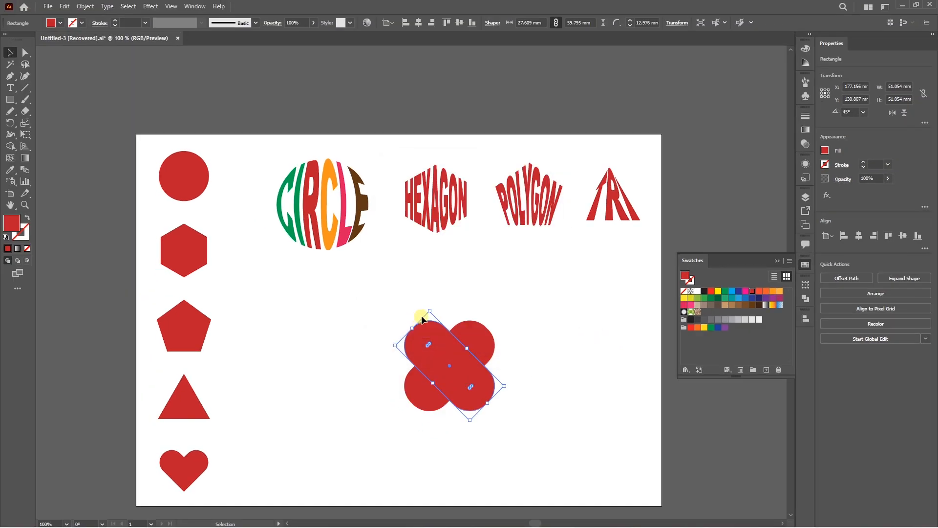
- Remove the two lower lobes of the crossed shapes with the Shape Builder tool and merge the remaining regions into a heart
left_click(538, 419)
left_click_drag(539, 419, 406, 333)
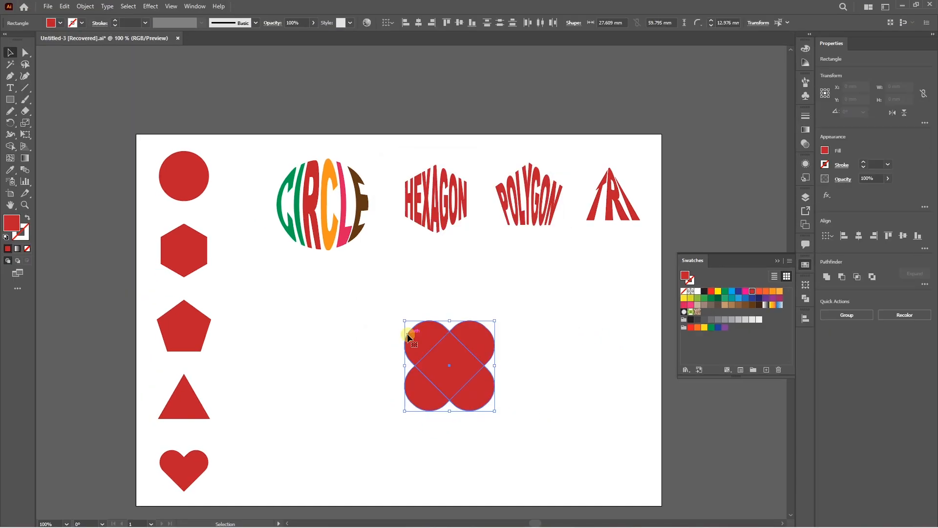
key("shift+m")
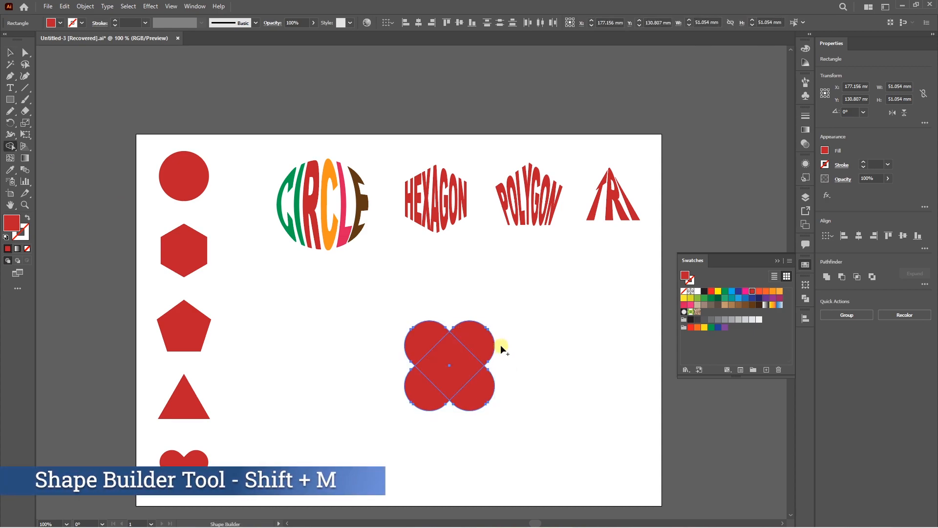
left_click(418, 389, "alt")
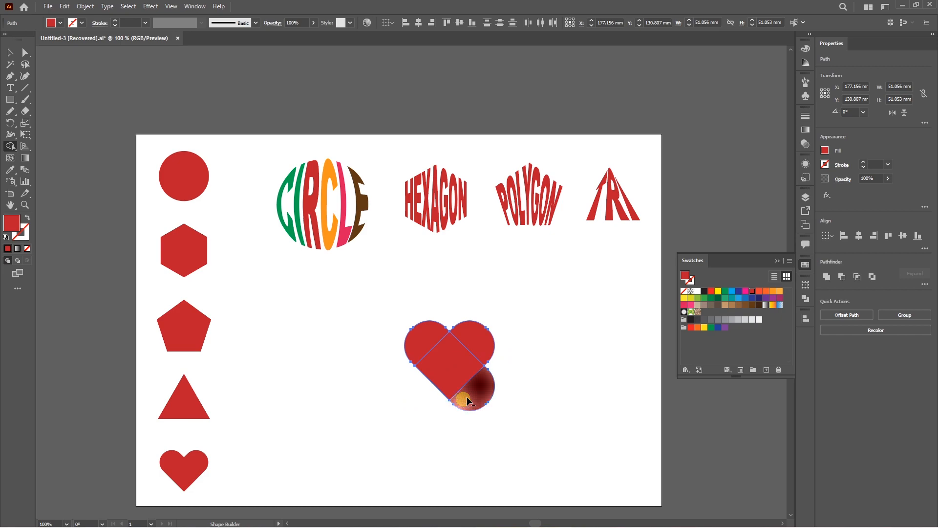
left_click(466, 400, "alt")
mouse_move(427, 339)
left_mouse_down()
mouse_move(445, 363)
mouse_move(471, 358)
mouse_move(480, 338)
left_mouse_up()
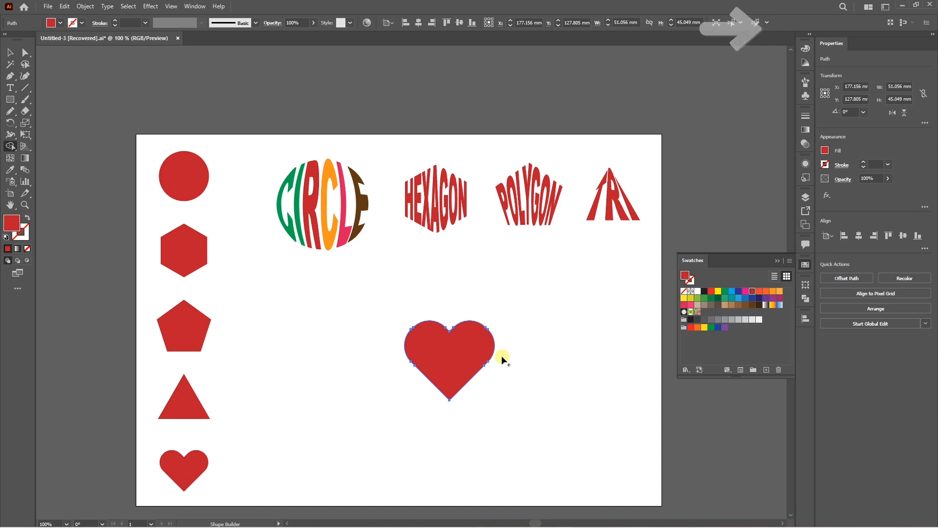
- Warp the HEART text into the heart's shape with a top-object envelope and recolor its contents dark red
key("v")
left_click(461, 331)
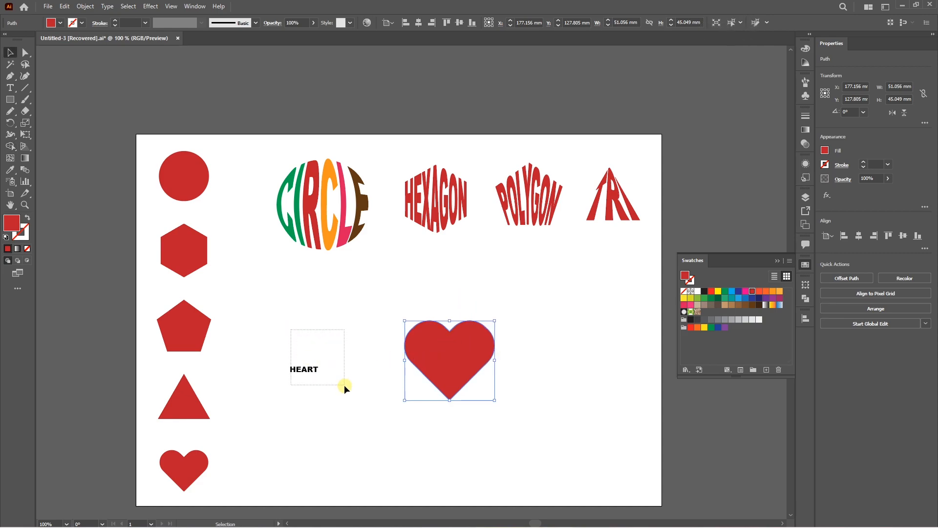
left_click(318, 373)
left_click(446, 370, "shift")
key("ctrl+alt+c")
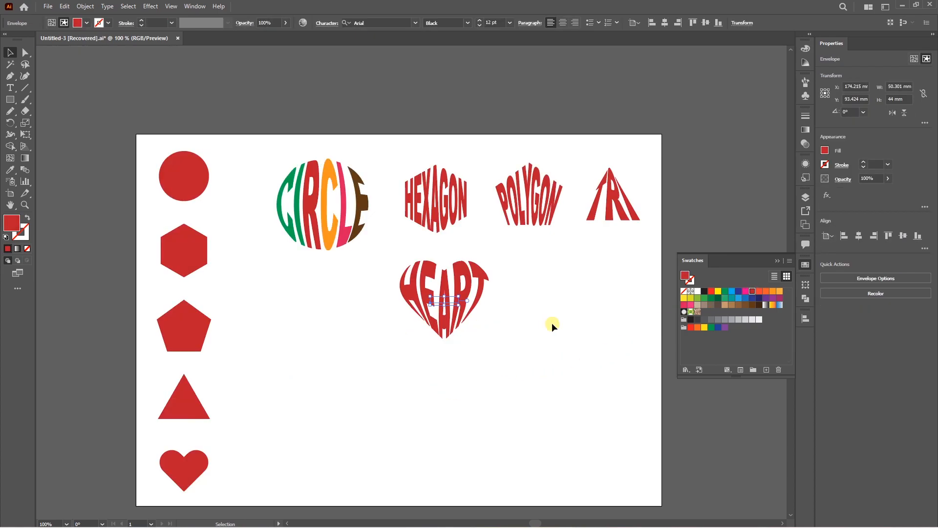
left_click(445, 306)
left_click(466, 286)
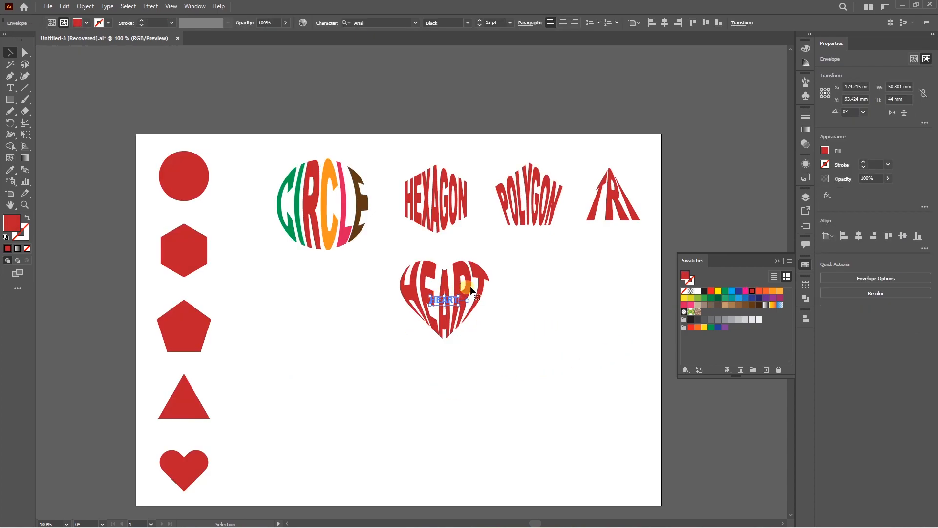
left_click(509, 298)
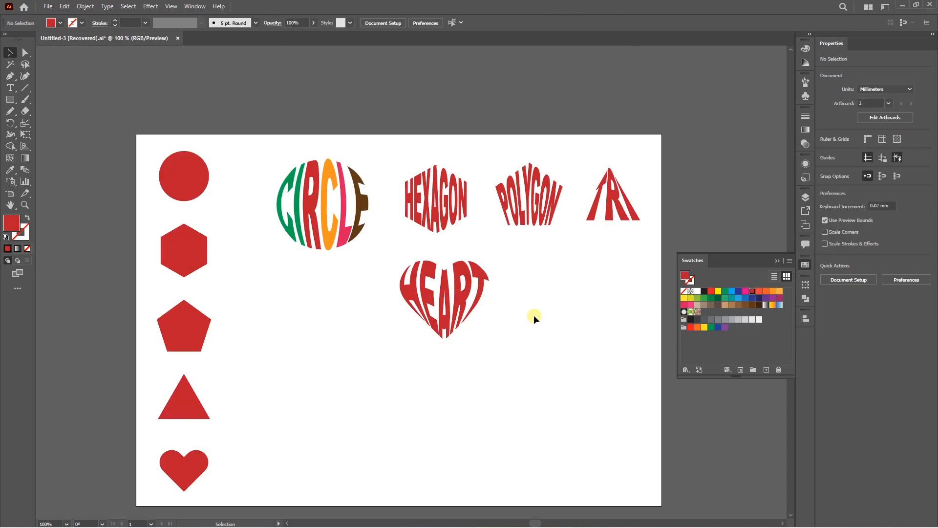
left_click(430, 264)
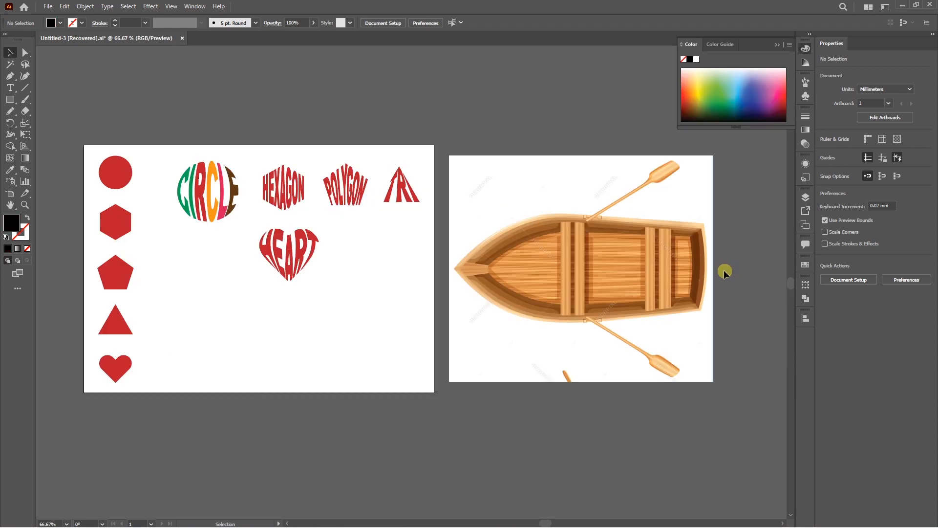
- Trace the outline of the boat hull in the image with the Pen tool, and move the HEART artwork beneath the TRI text
key("p")
left_click(450, 267)
left_click(507, 230)
left_click(653, 233)
scroll(653, 321, "up", 3)
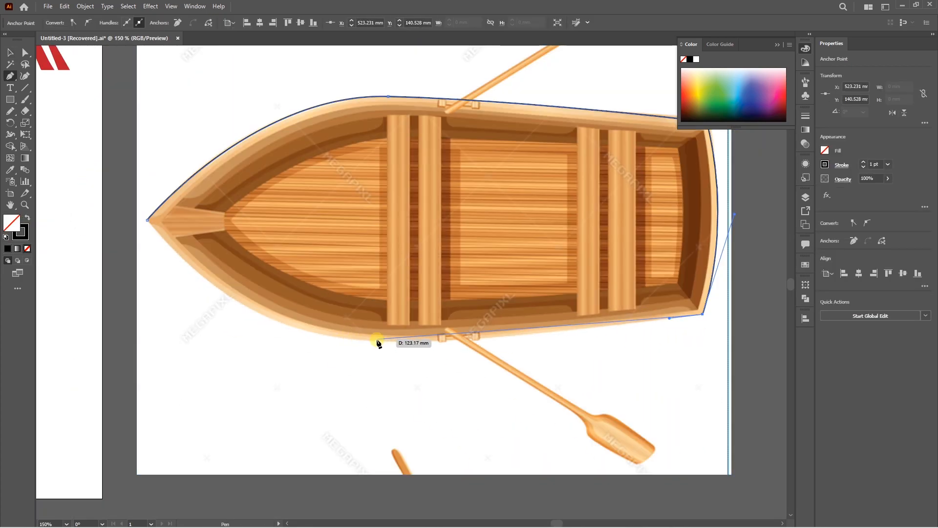
scroll(377, 336, "left", 5)
left_click(413, 283)
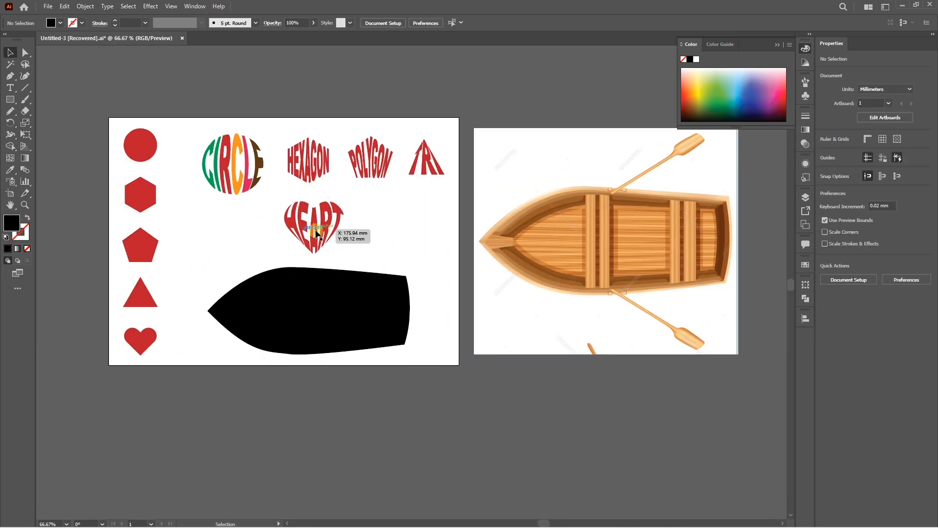
left_click_drag(333, 229, 448, 229)
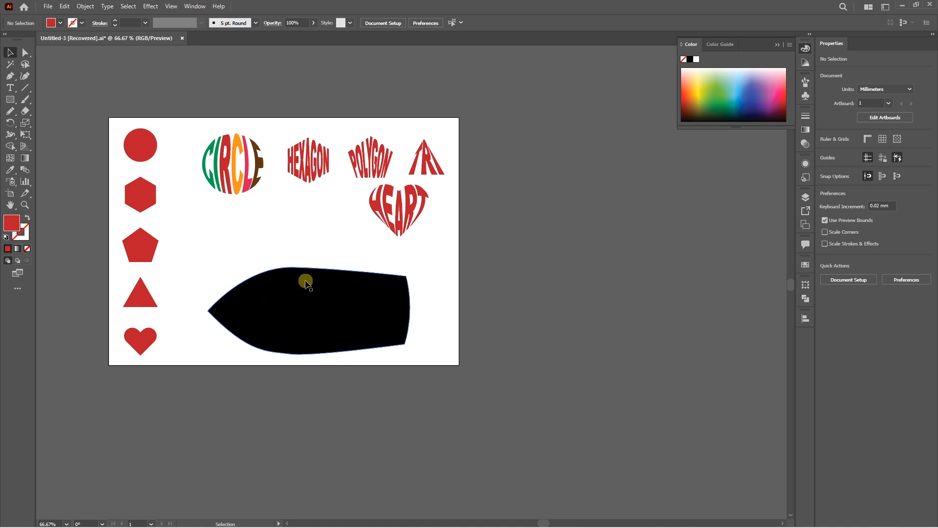
- Set a white stroke without fill and draw a straight horizontal line about 196 mm long through the middle of the black hull
key("ctrl+plus")
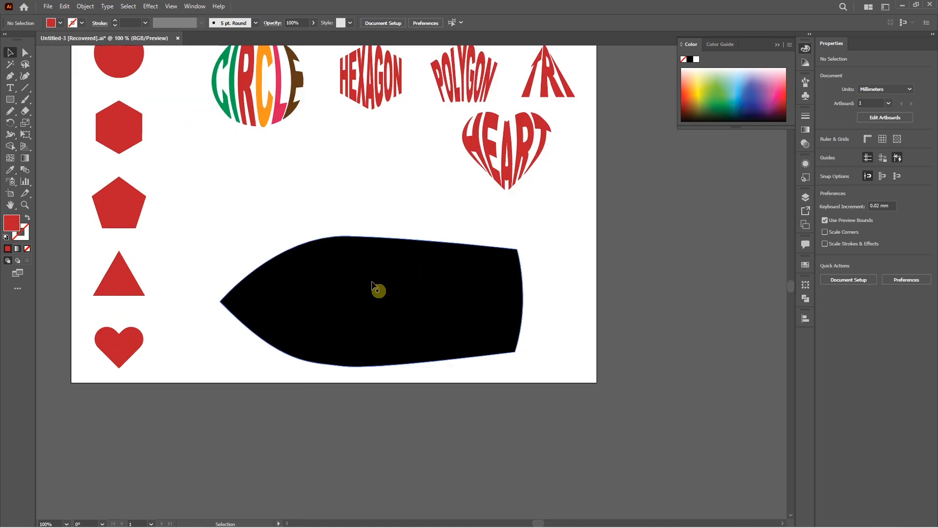
left_click(26, 217)
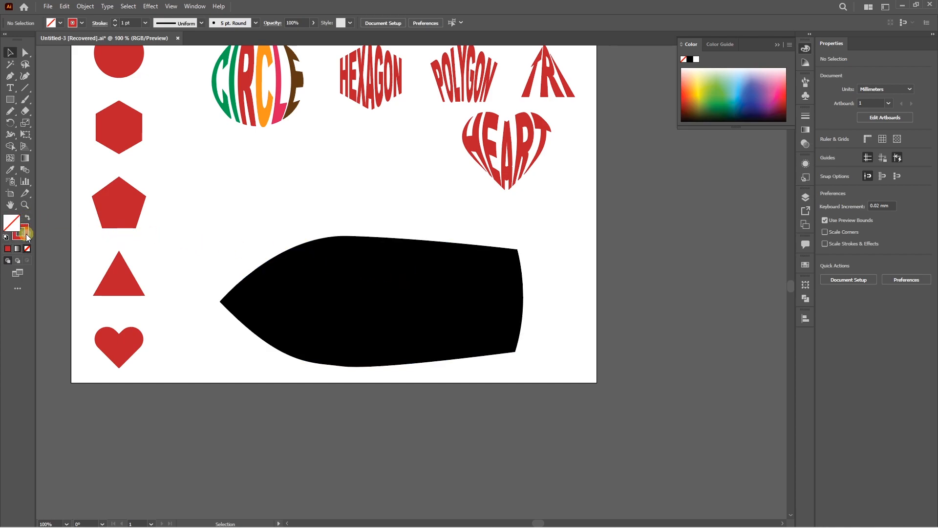
left_click(696, 59)
key("p")
left_click_drag(206, 301, 241, 309)
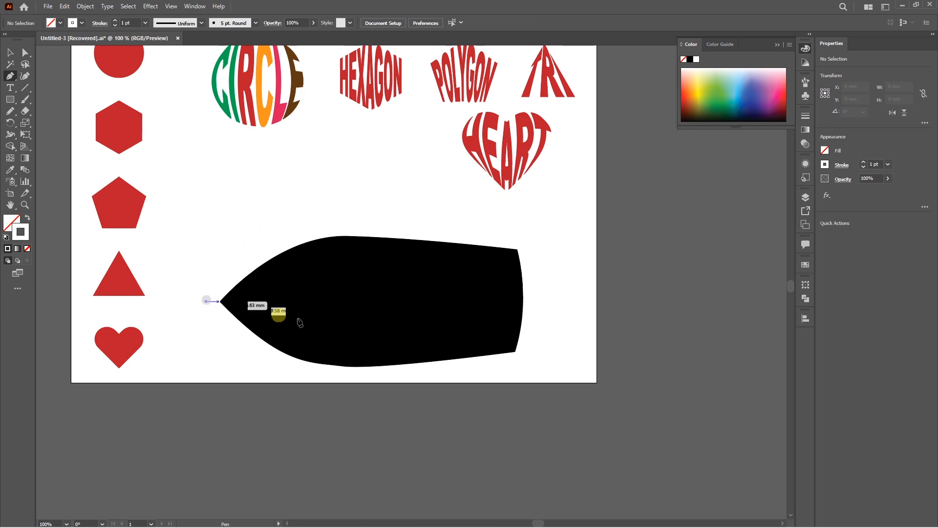
left_click(553, 301)
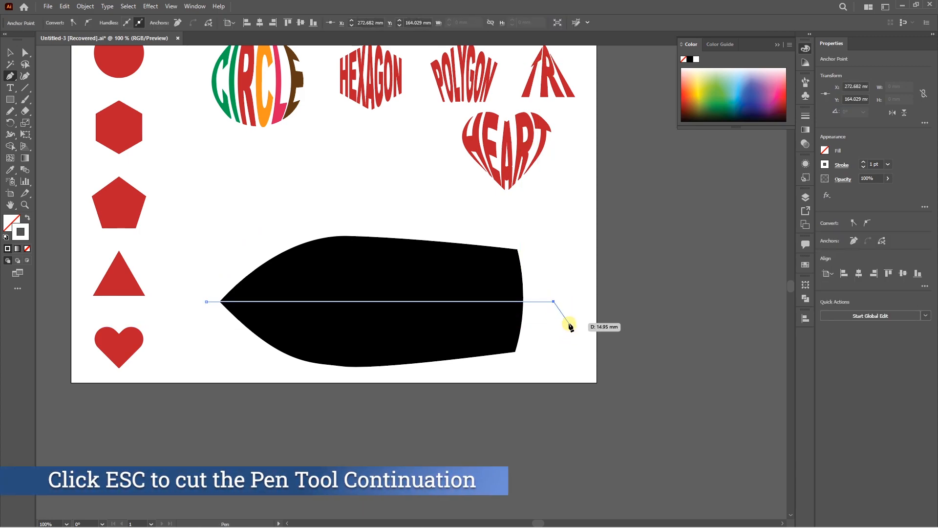
key("Escape")
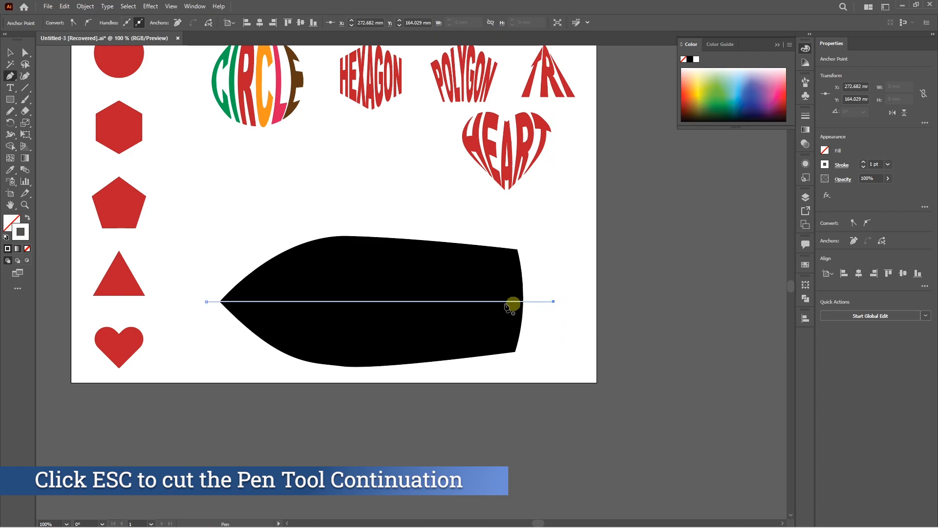
- Draw two curved lines from top to bottom across the hull with the Pen tool, dividing its length into three sections
left_click(308, 232)
left_click_drag(312, 373, 276, 450)
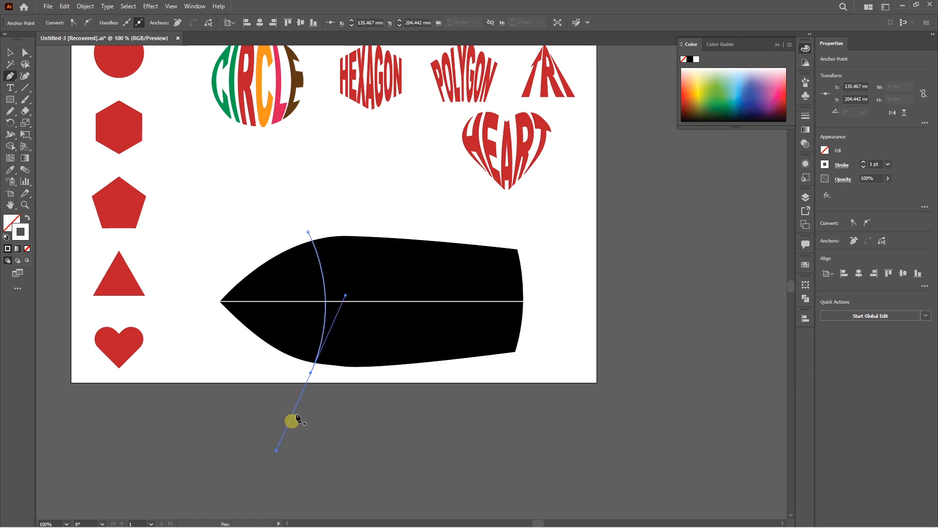
left_click(425, 237, "ctrl")
left_click(425, 237)
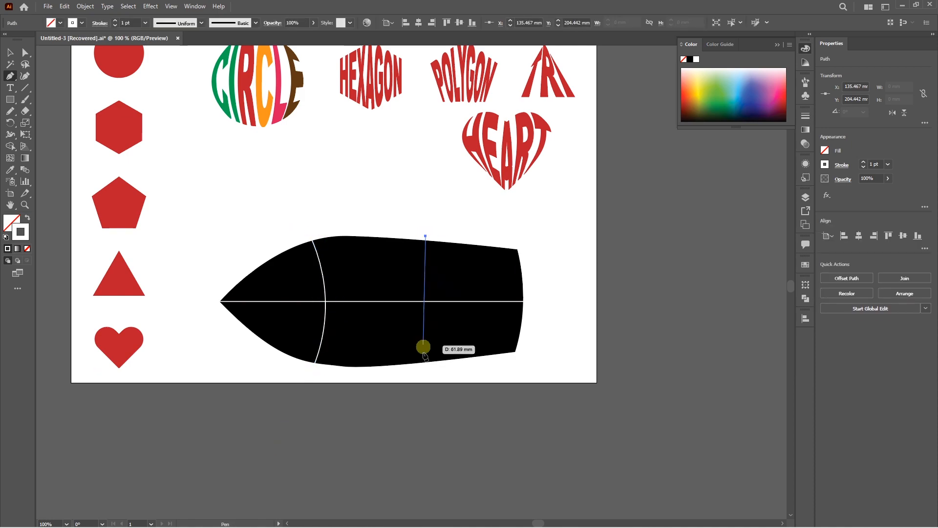
left_click_drag(426, 374, 387, 434)
key("v")
left_click(388, 435)
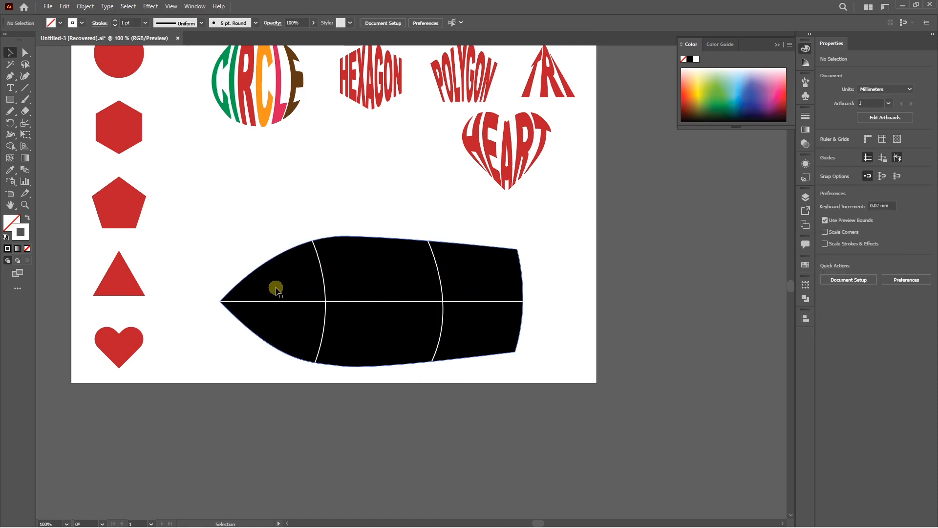
- Duplicate the horizontal line and both curved lines with a small offset so that each forms a narrow parallel pair
left_click(306, 302)
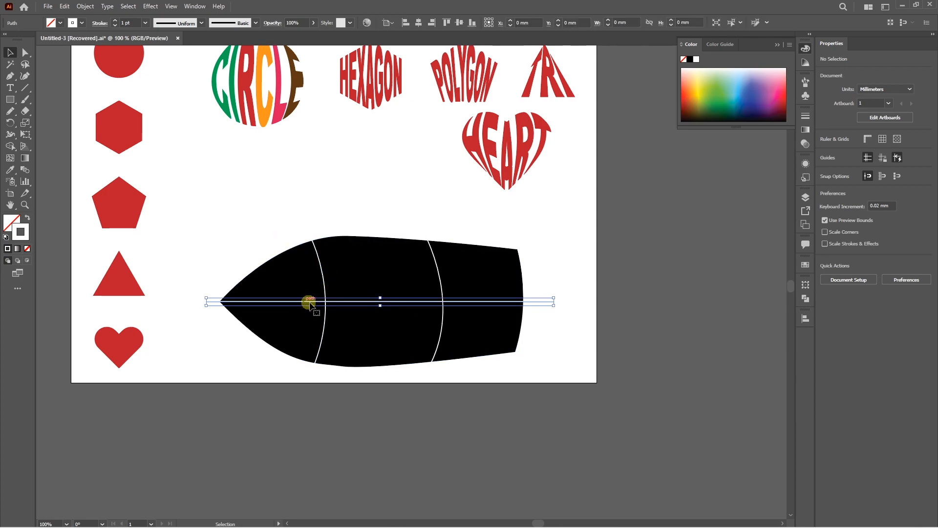
left_click_drag(303, 302, 330, 286, "alt")
left_click(303, 303, "shift")
left_click(323, 286)
left_click(440, 286)
left_click_drag(441, 288, 446, 289, "alt")
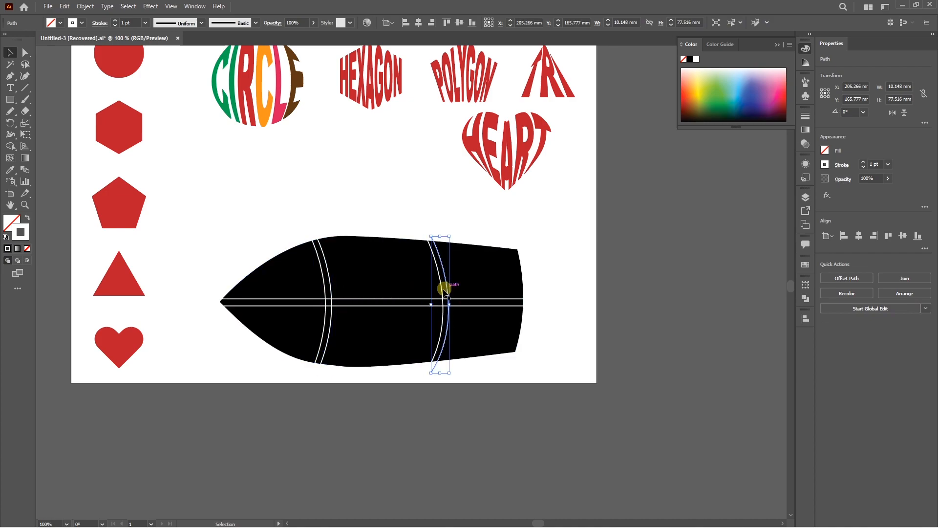
left_click(481, 216)
- Cut the narrow strips between the paired lines out of the black hull with the Shape Builder tool, leaving six separate sections
left_click_drag(262, 243, 491, 346)
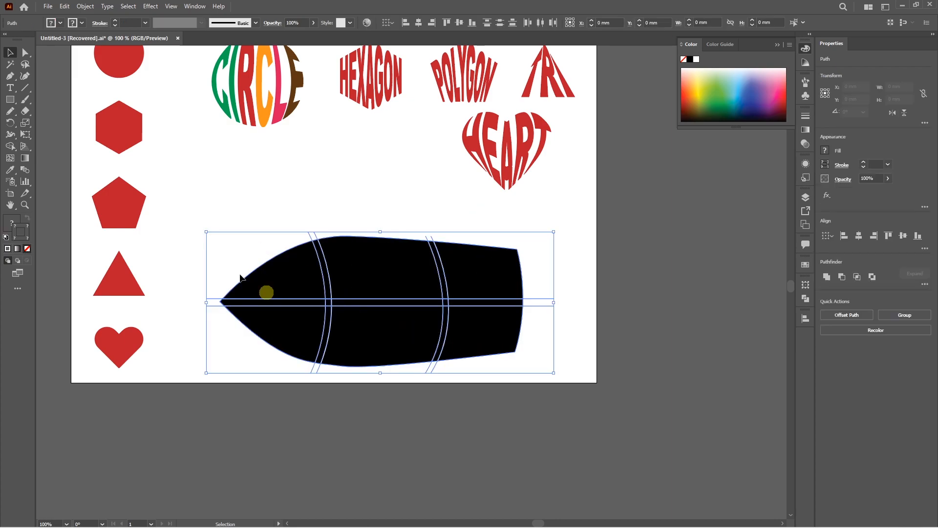
left_click(10, 147)
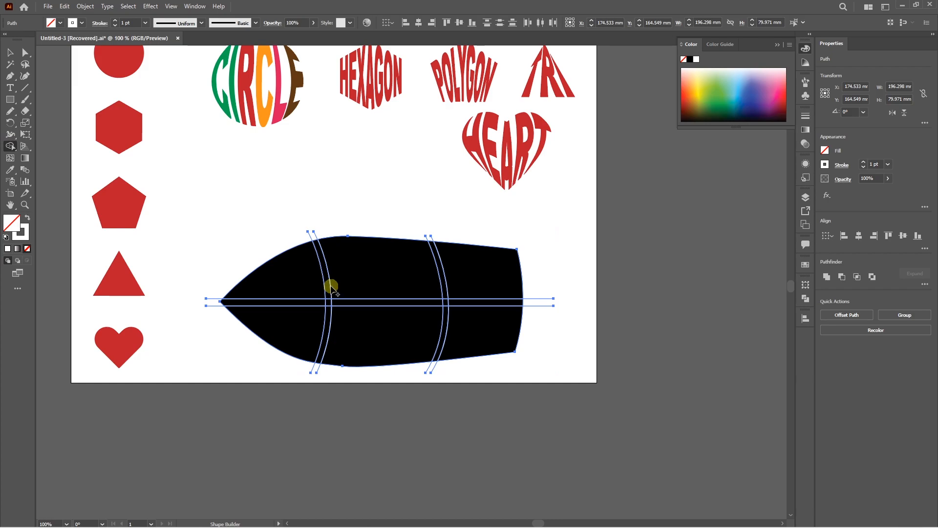
mouse_move(324, 282)
left_mouse_down()
mouse_move(328, 315)
mouse_move(339, 304)
mouse_move(444, 274)
left_mouse_up()
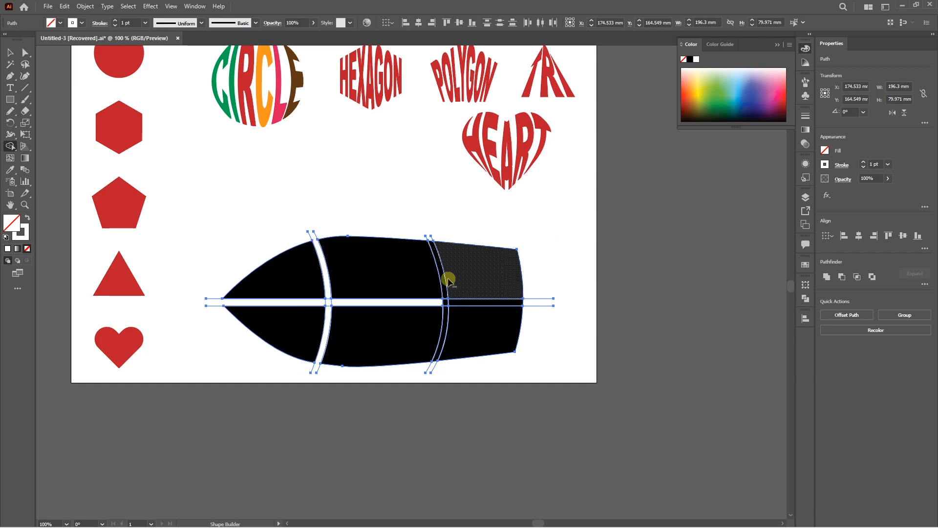
key("v")
left_click(321, 219)
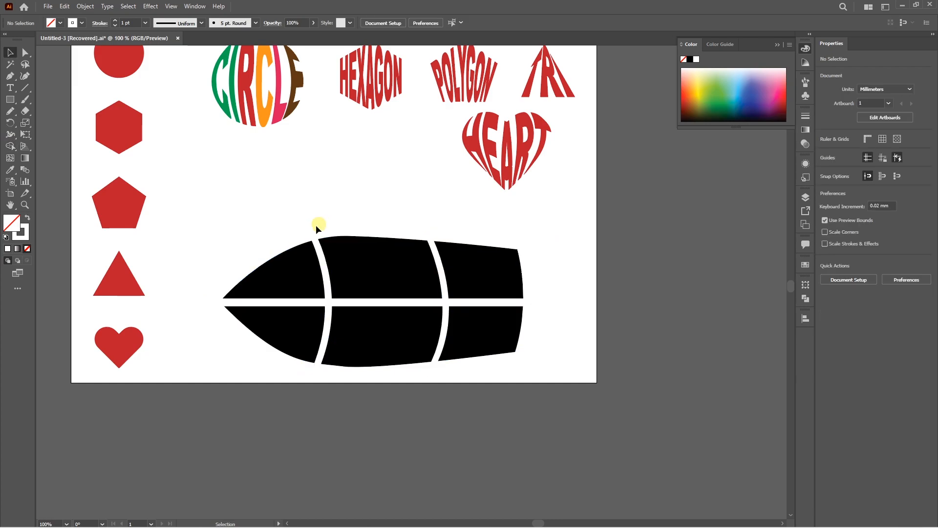
- Remove the leftover dividing lines around the hull in outline view, and add the words ICE, WATER, LAKE, SEA, RIVER and POND above it
left_click(316, 235)
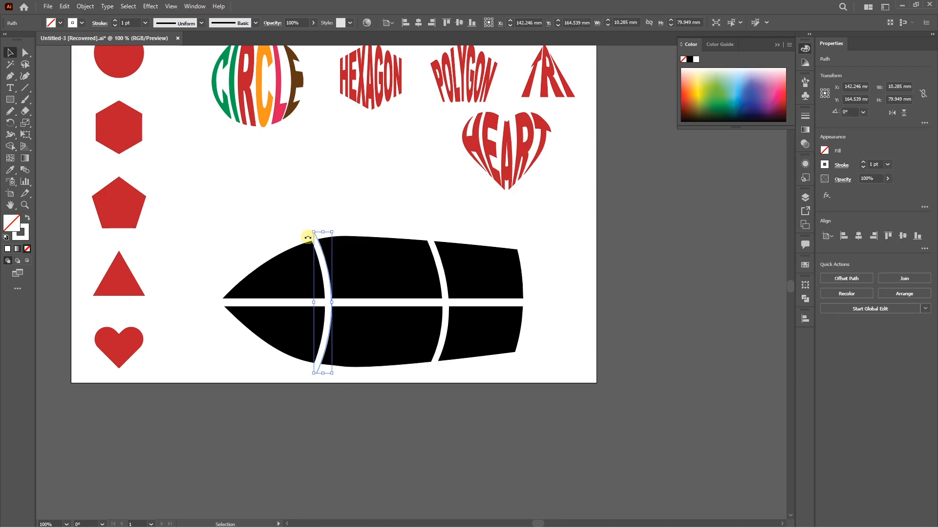
left_click(312, 210)
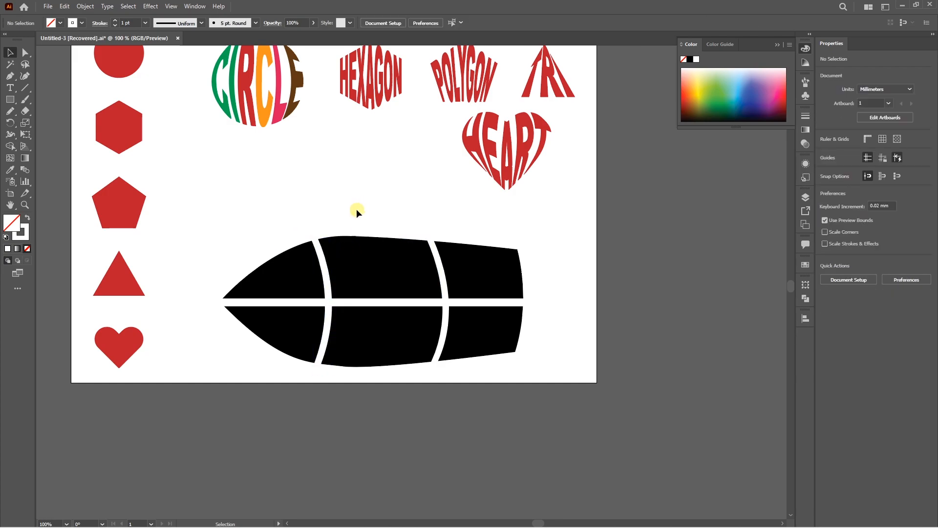
key("ctrl+y")
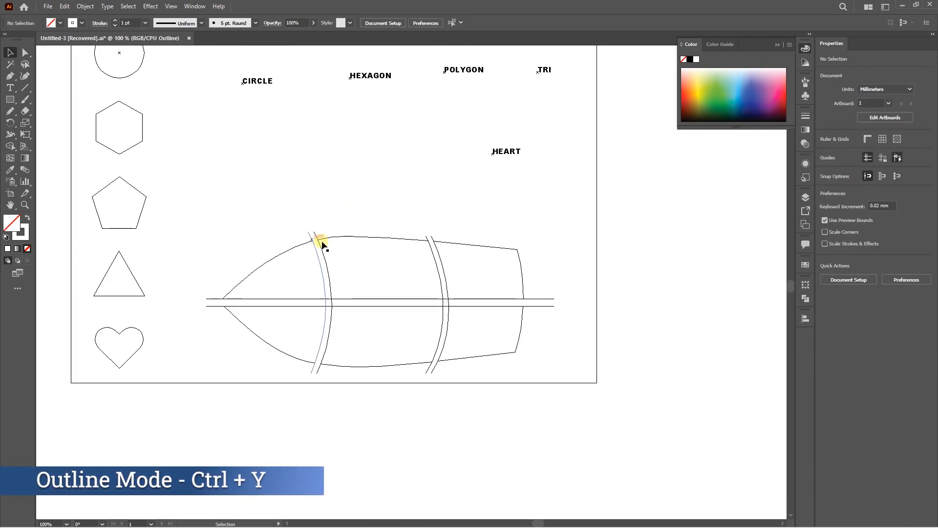
left_click_drag(318, 232, 314, 235)
left_click_drag(412, 223, 442, 236)
key("t")
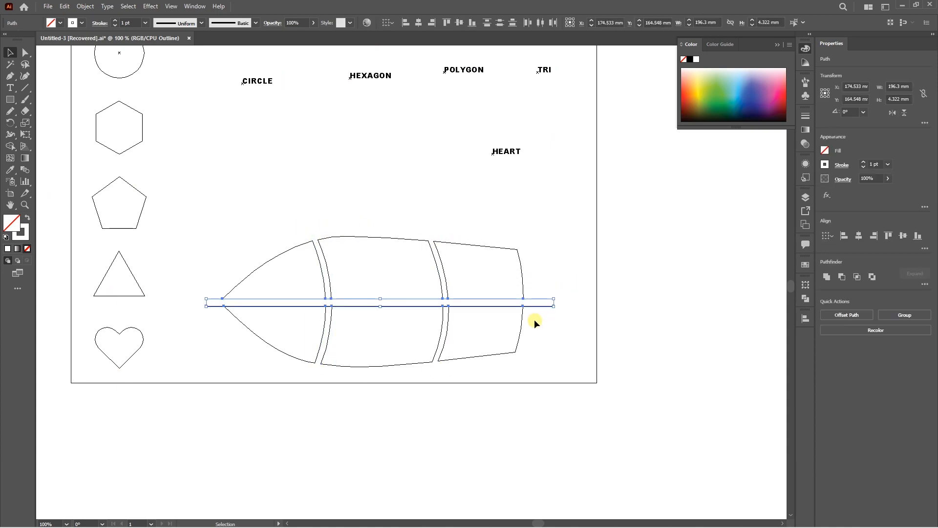
key("ctrl+y")
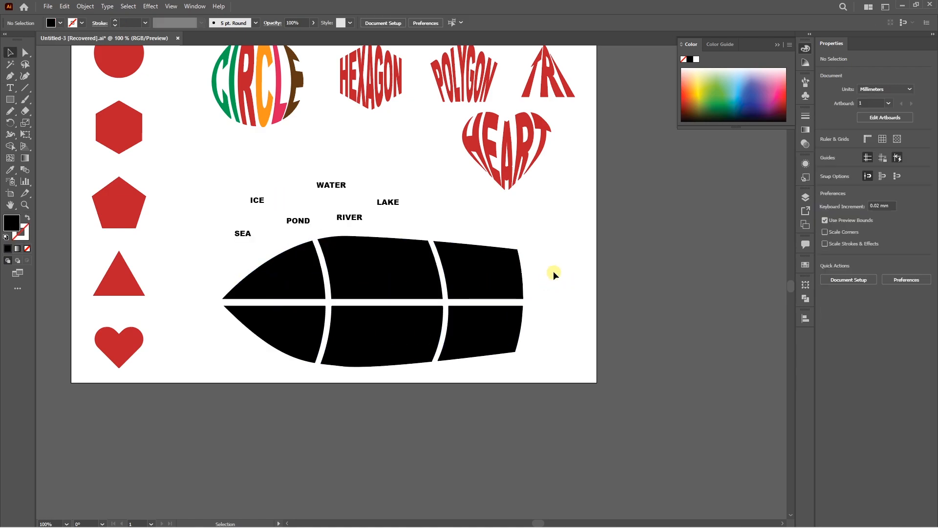
- Bring the hull sections to the front and envelope ICE, WATER and LAKE into the upper row, SEA, RIVER and POND into the lower row
left_click_drag(514, 311, 279, 335)
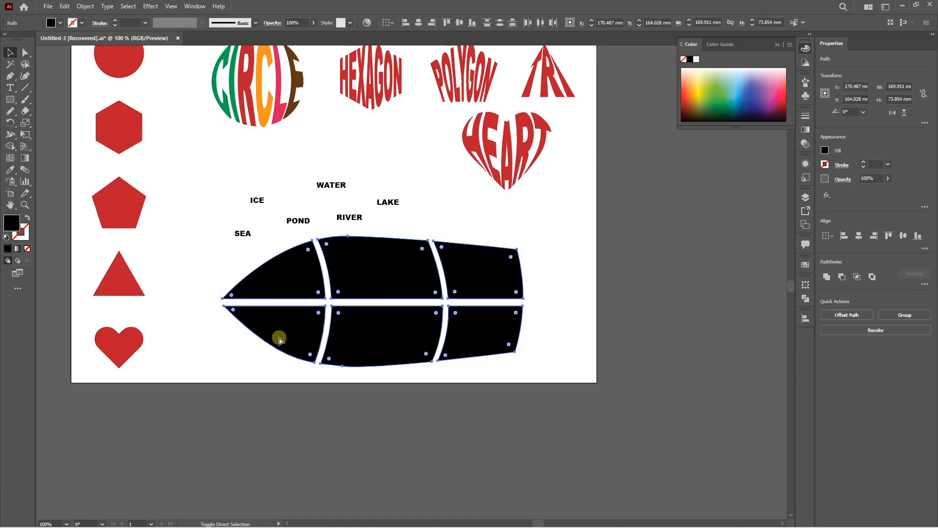
left_click(279, 338)
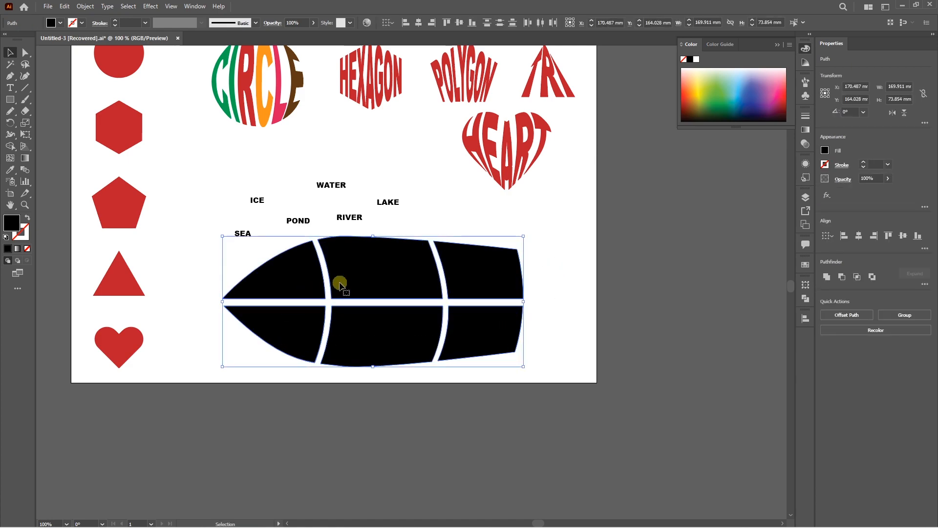
left_click(257, 200)
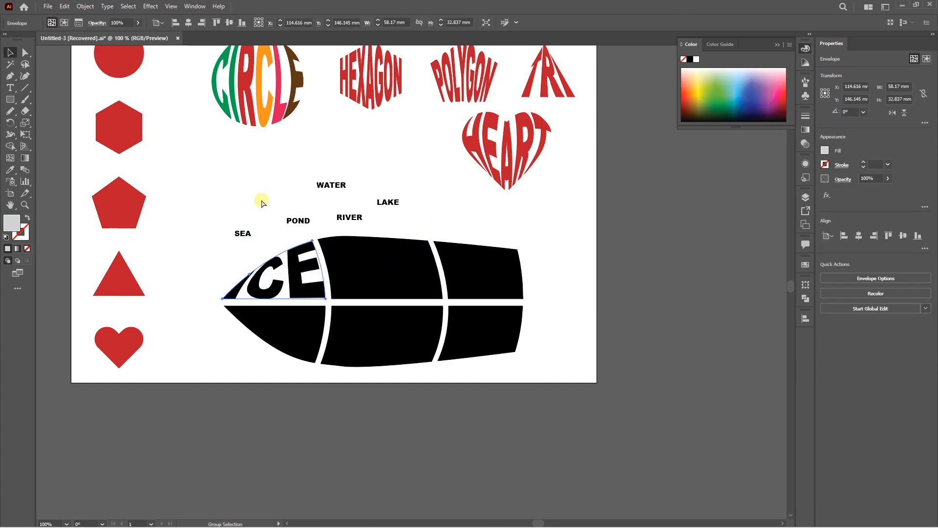
left_click(331, 185)
left_click(388, 202)
left_click(242, 233)
left_click(298, 220)
left_click(349, 218)
scroll(489, 307, "down", 2)
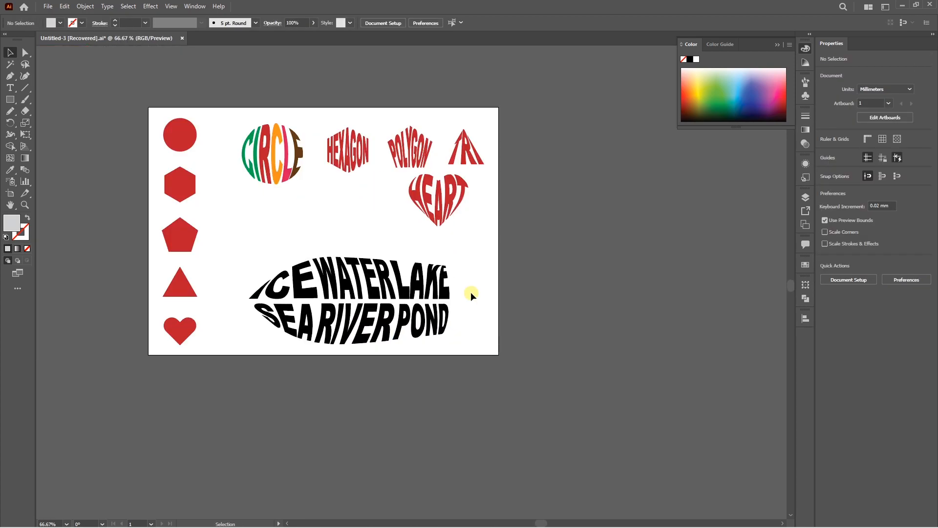
- Recolour the upper row of hull words inside their envelopes, making ICE light blue, WATER blue and LAKE orange-red
double_click(470, 292)
left_click(740, 294)
key("Escape")
double_click(357, 278)
left_click(746, 292)
key("Escape")
double_click(428, 286)
left_click(765, 291)
- Recolour the lower row of hull words with RIVER purple, POND green and SEA pink, and change ICE to orange
left_click(371, 323)
left_click(758, 298)
left_click(420, 320)
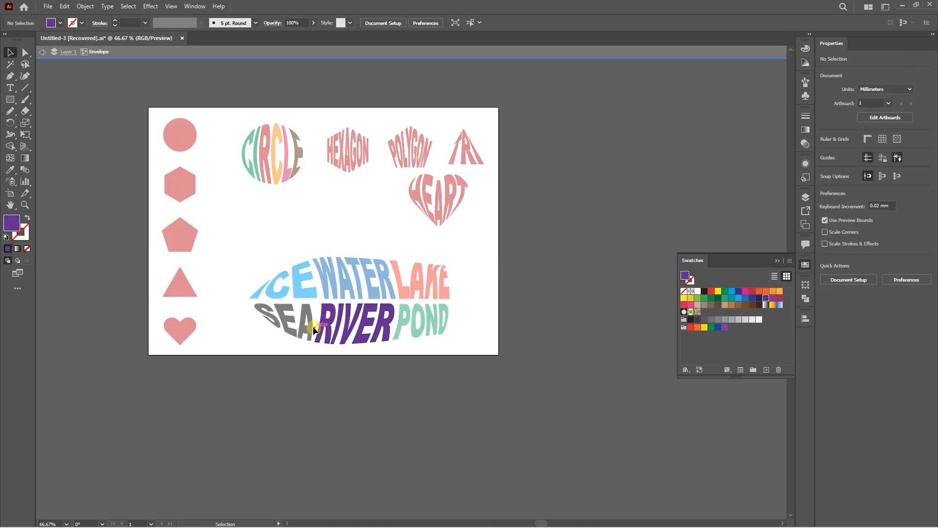
left_click(717, 297)
key("Escape")
left_click(779, 291)
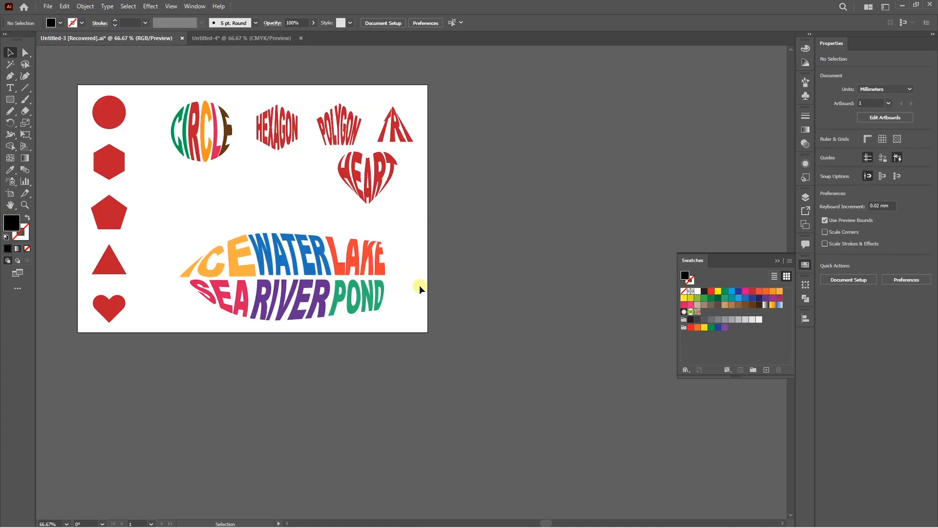